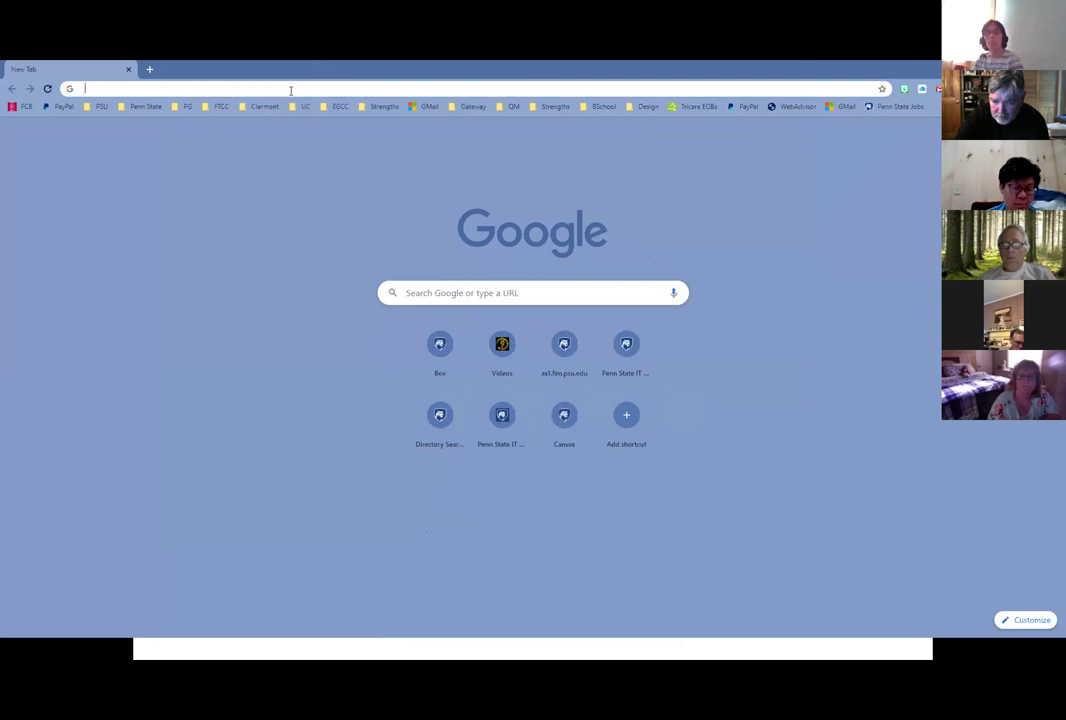
# Open the zoom.us website in the browser.
pyautogui.click(291, 91)
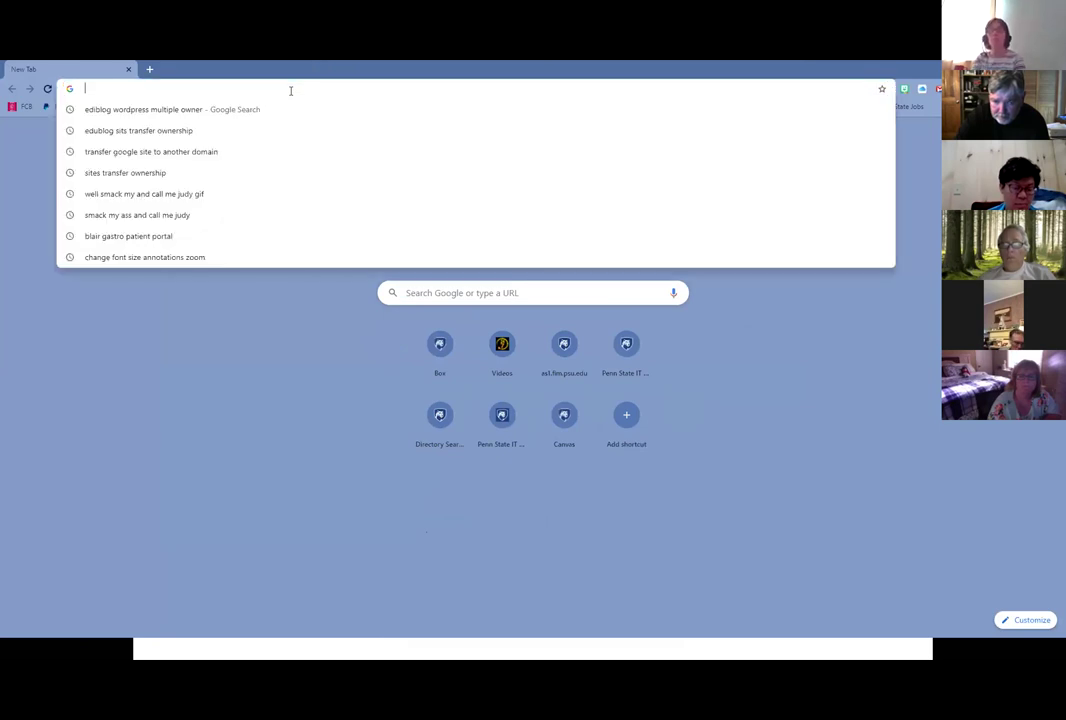
pyautogui.write('zoz')
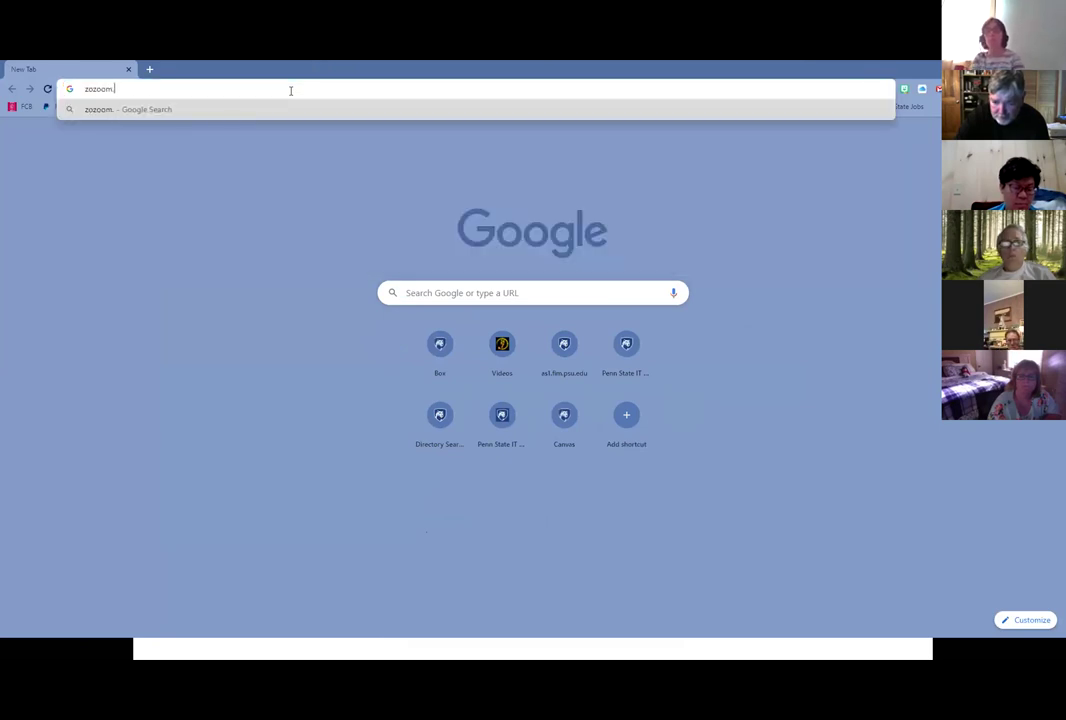
pyautogui.press('BackSpace')
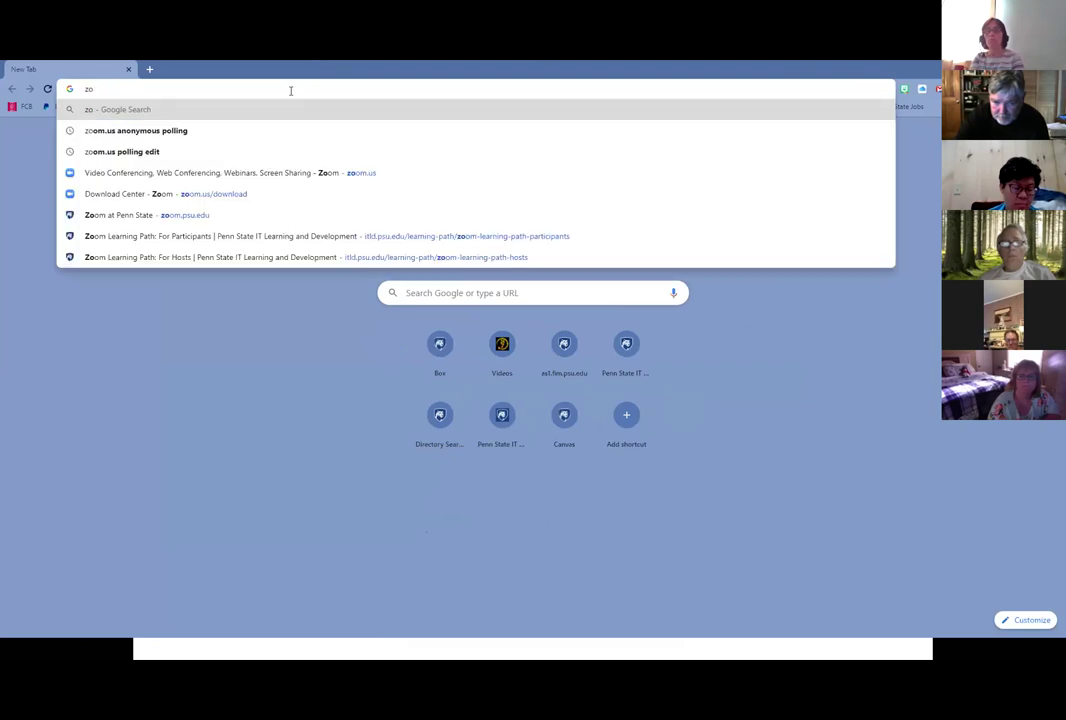
pyautogui.write('om.us')
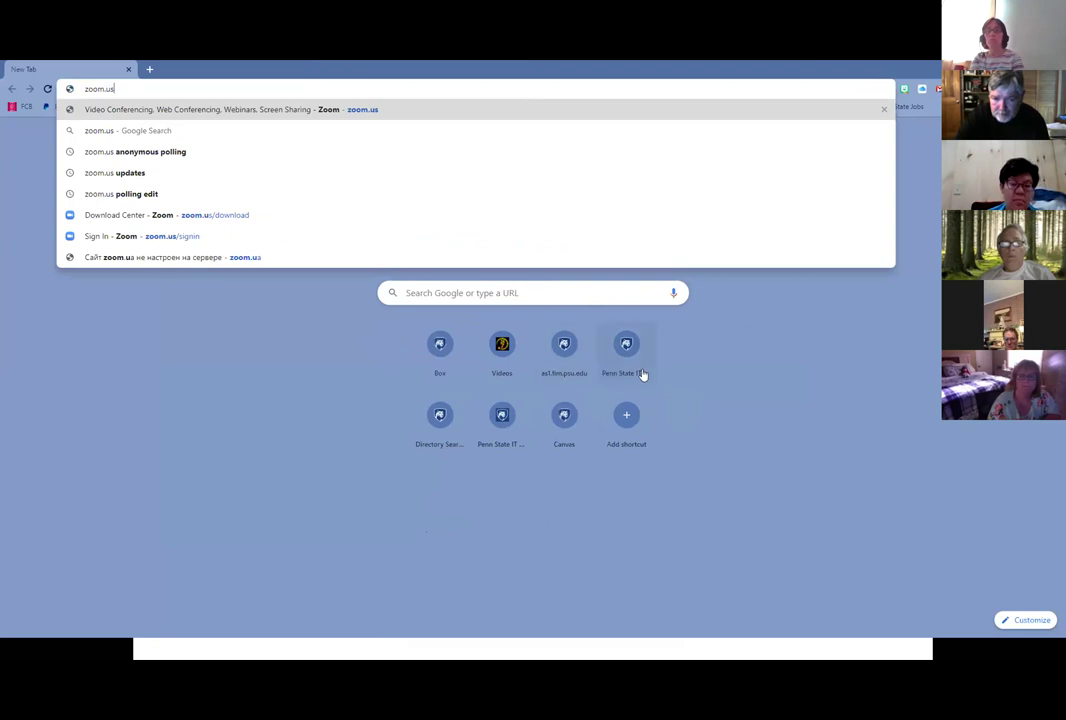
pyautogui.press('Return')
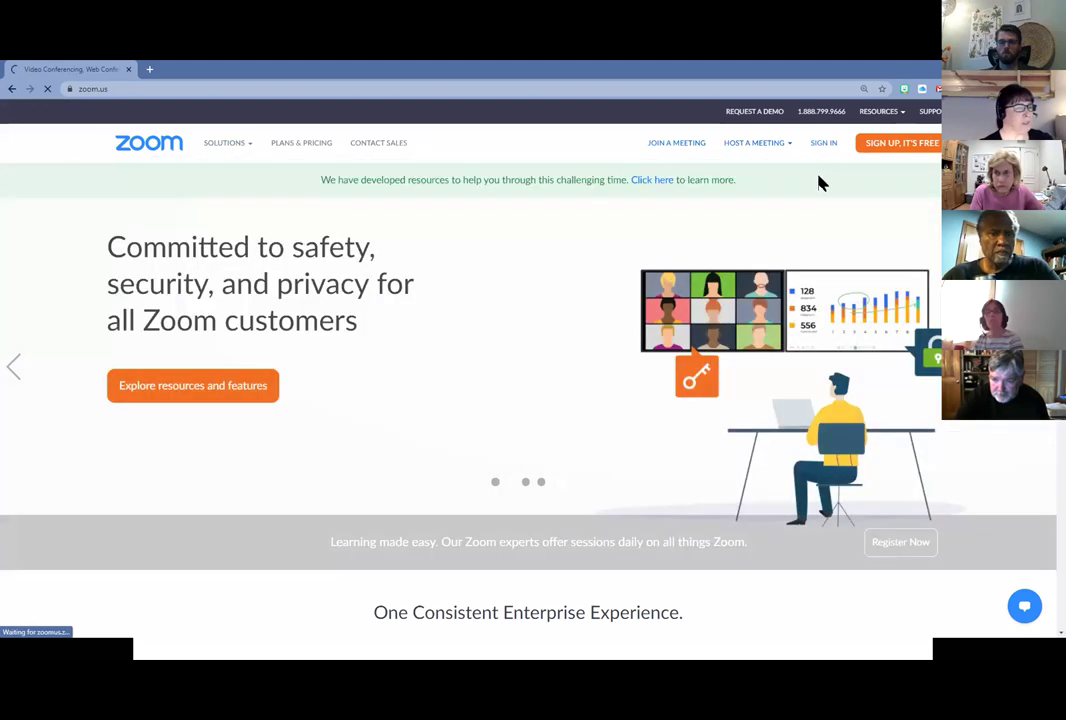
# Sign in with a saved email and password, and sign back out of that account.
pyautogui.click(821, 145)
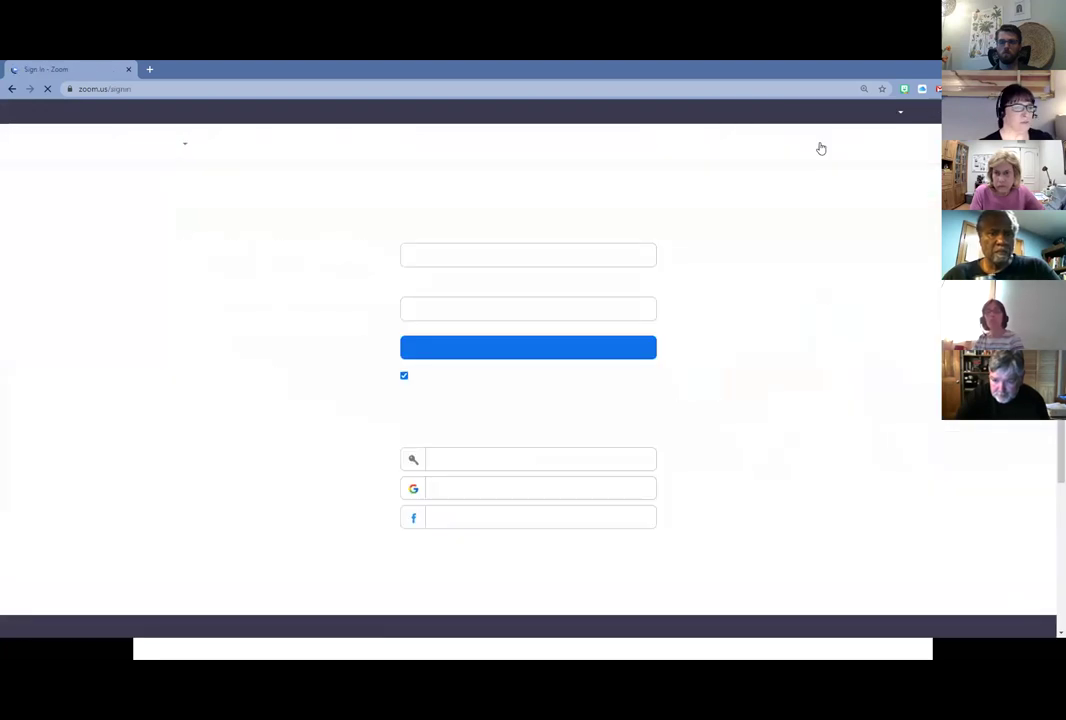
pyautogui.click(498, 247)
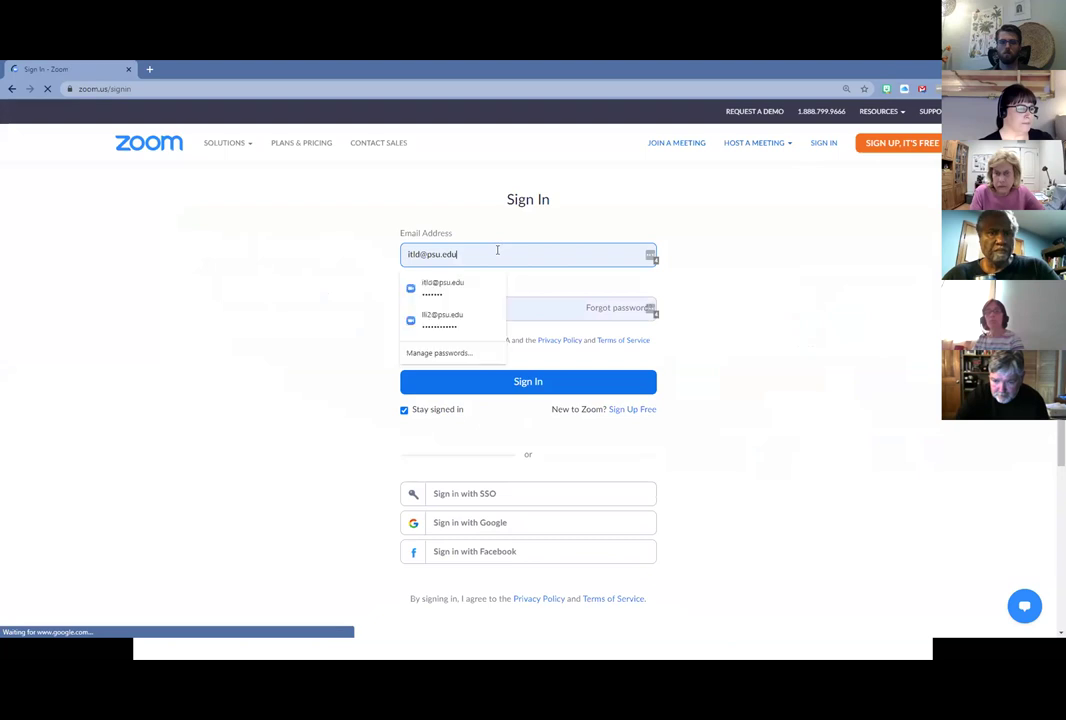
pyautogui.click(463, 317)
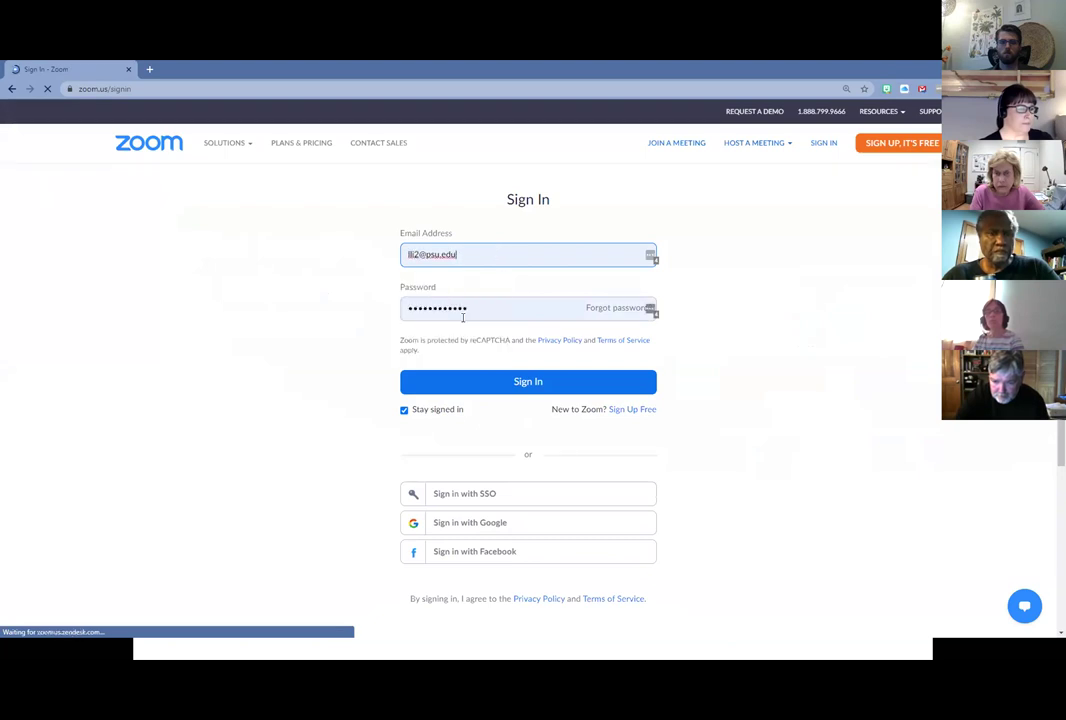
pyautogui.click(462, 388)
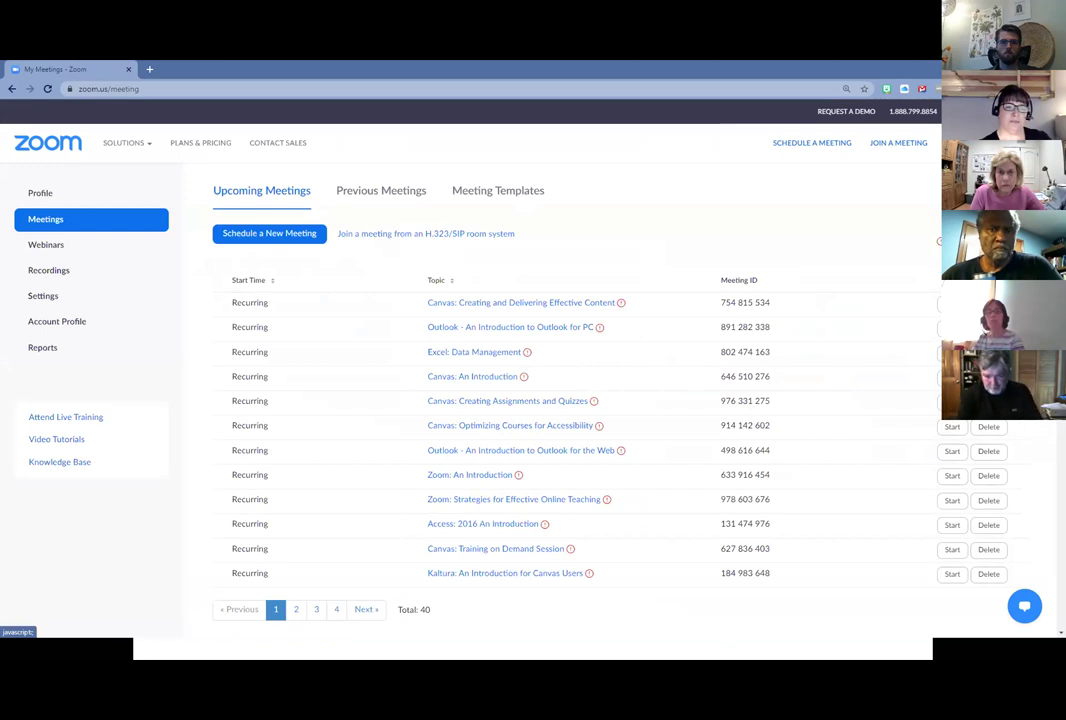
pyautogui.moveTo(935, 142)
pyautogui.click(869, 226)
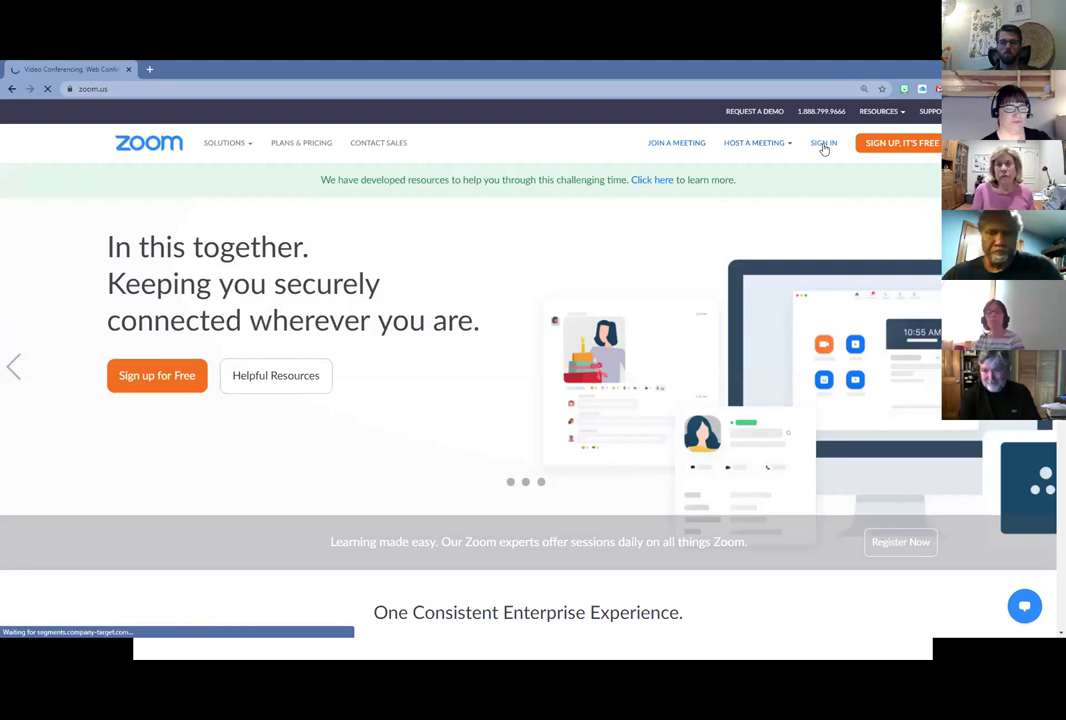
# Sign in to the Zoom web portal with the second saved account's email and password.
pyautogui.click(824, 145)
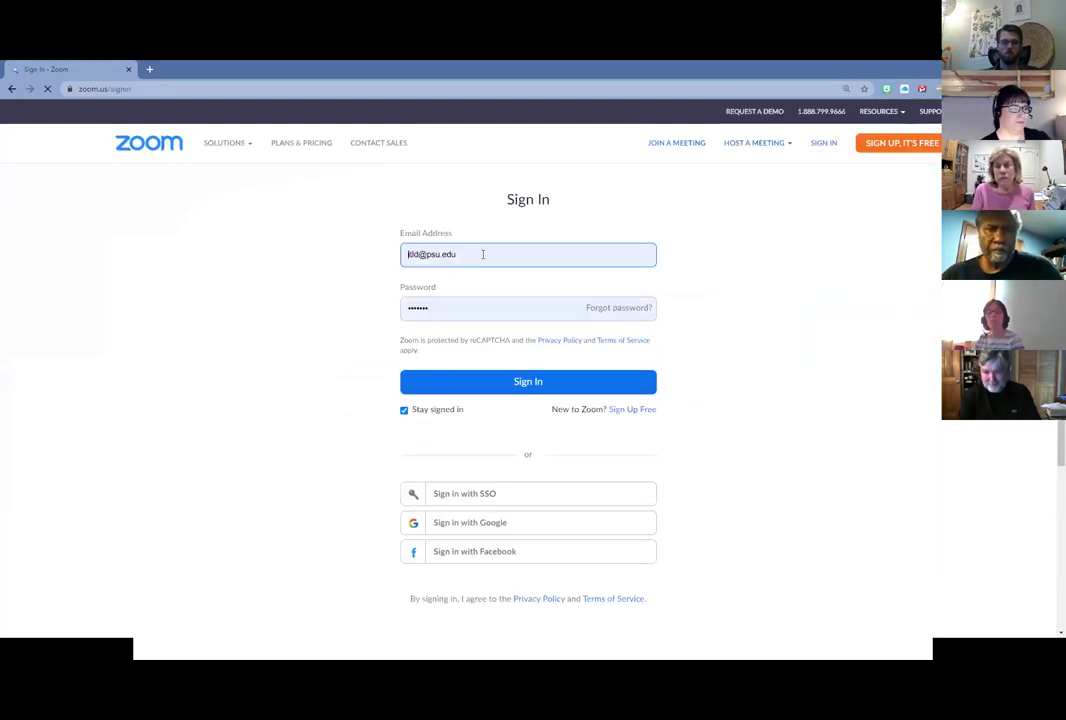
pyautogui.click(483, 254)
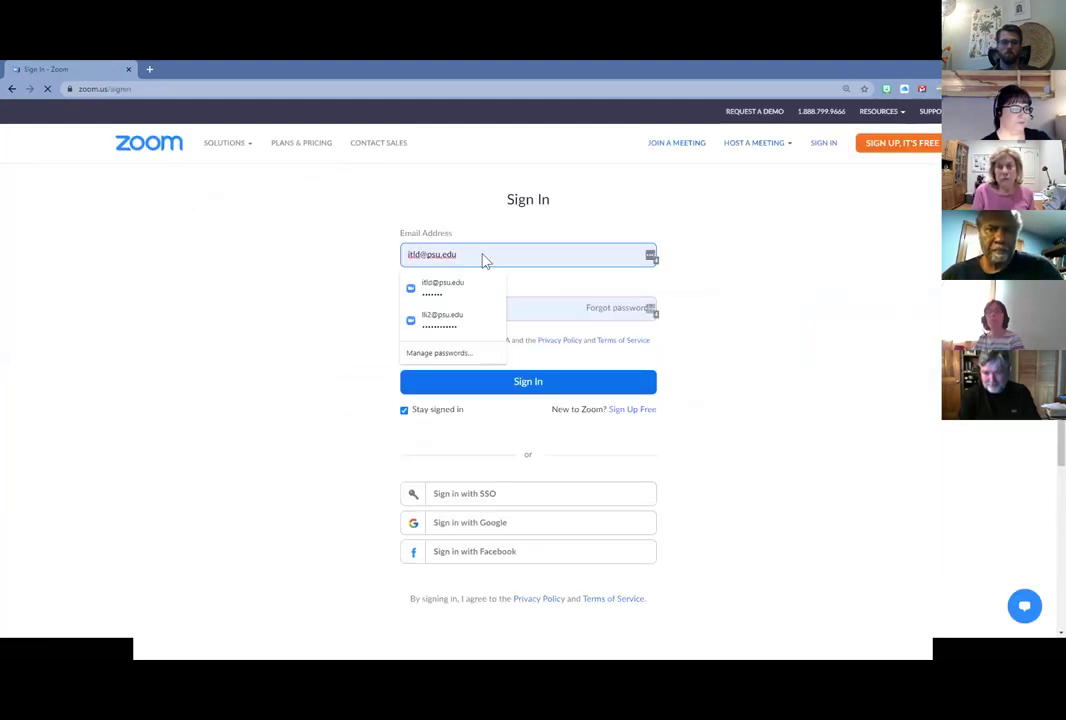
pyautogui.click(461, 316)
pyautogui.click(496, 307)
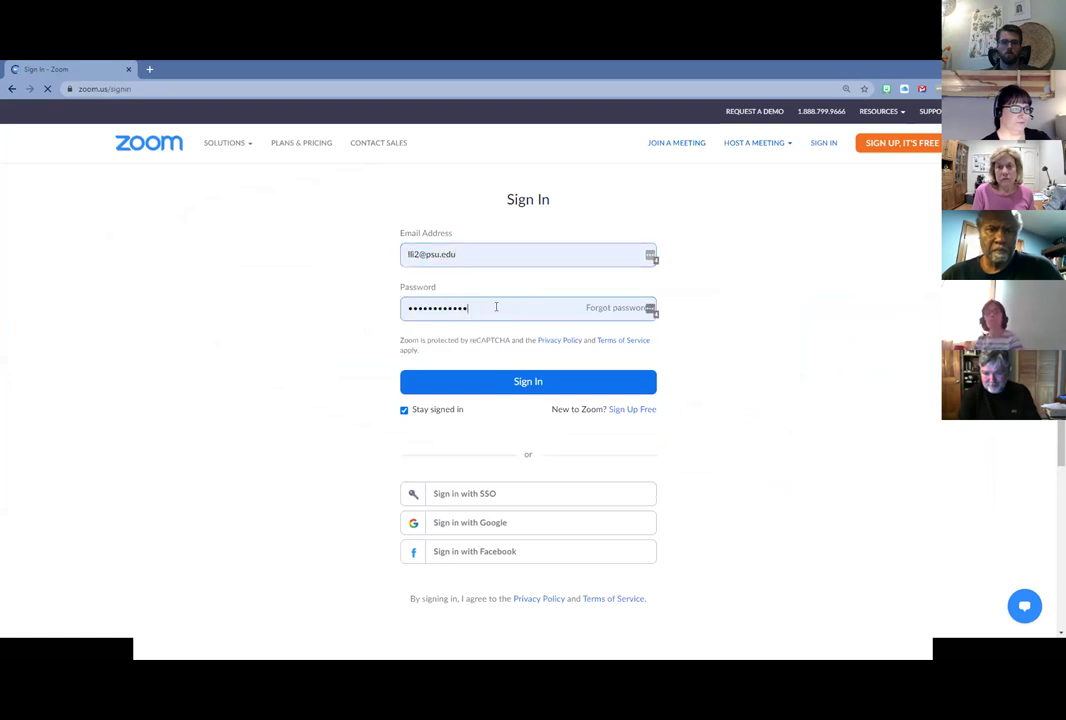
pyautogui.click(494, 250)
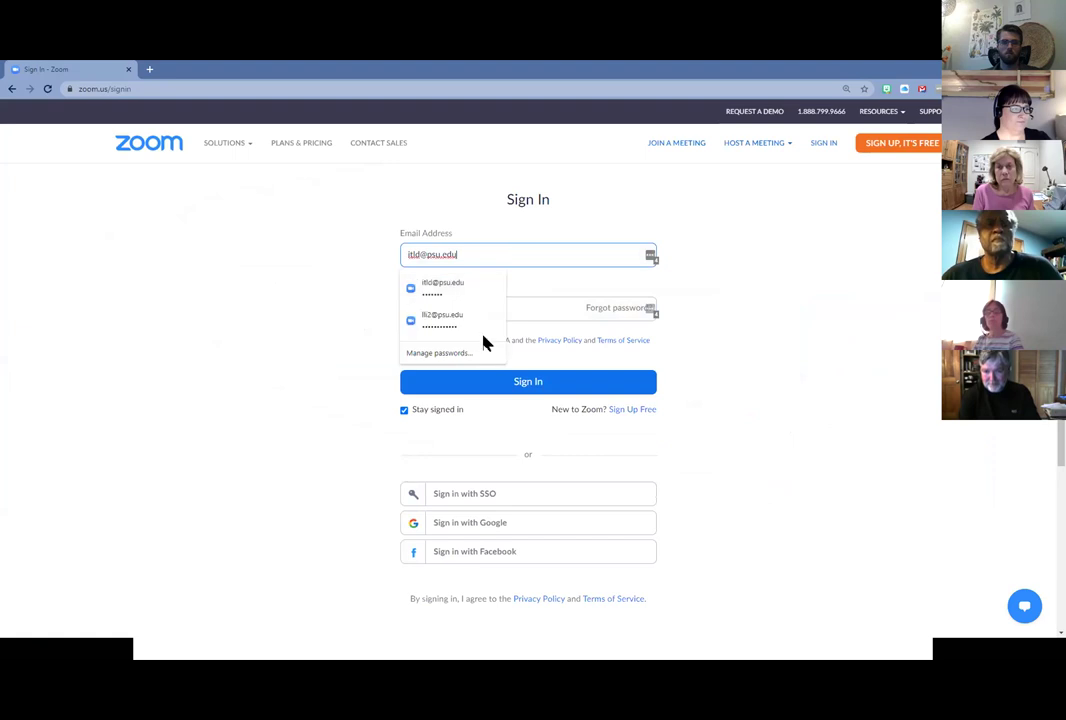
pyautogui.click(486, 338)
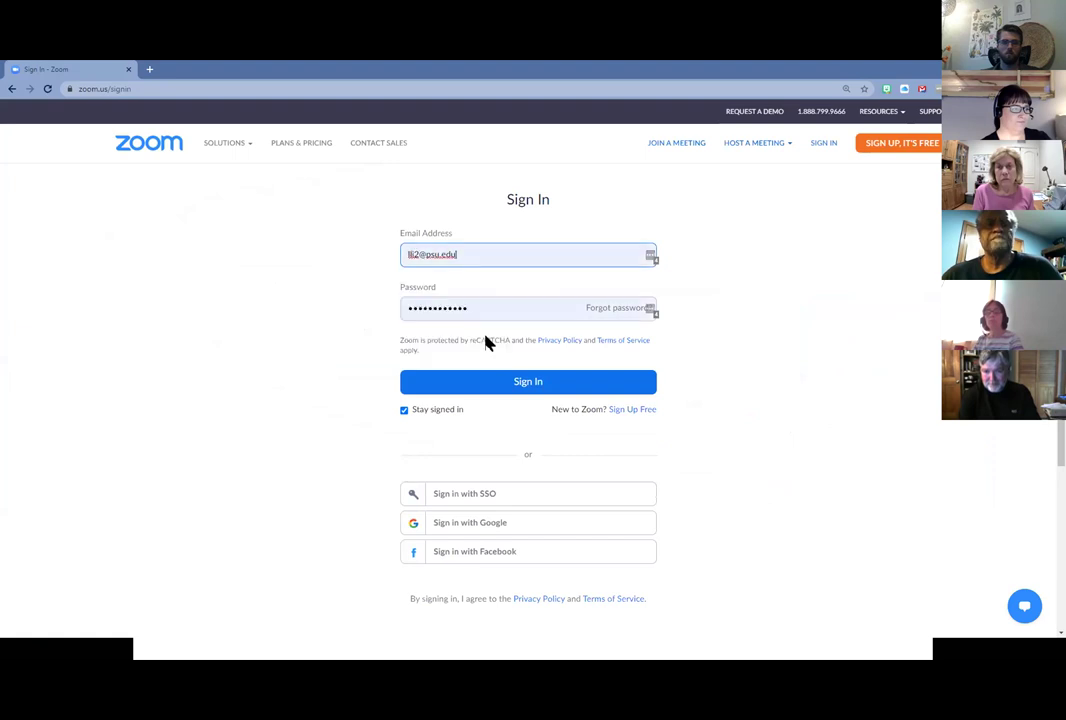
pyautogui.click(505, 386)
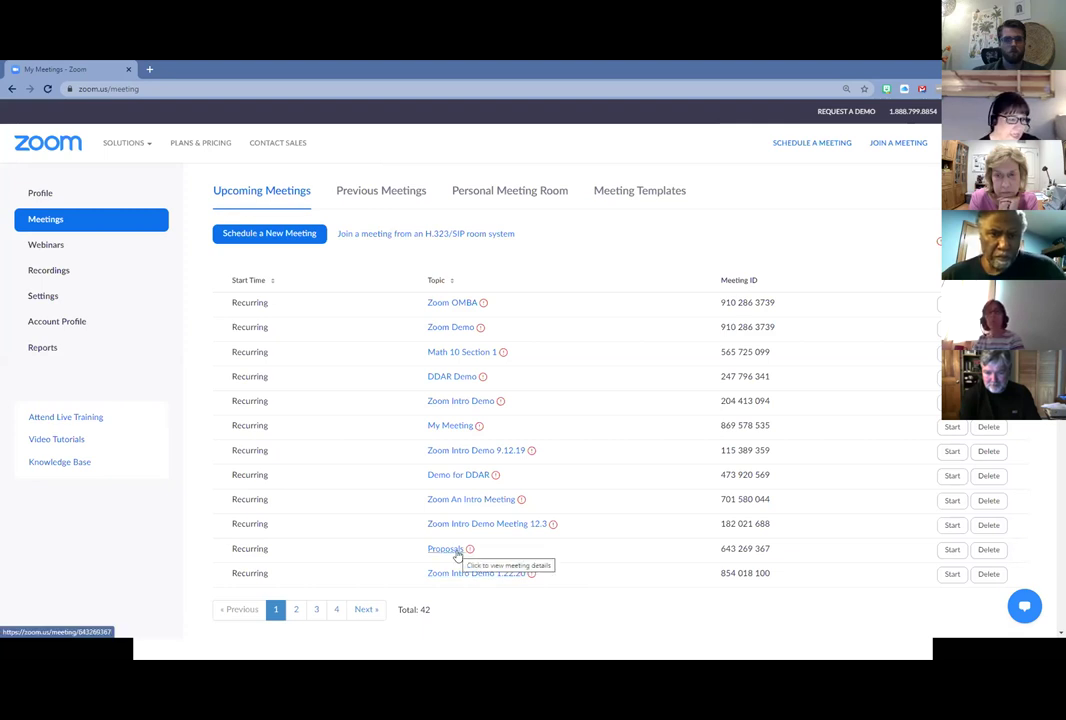
# Open the details of the recurring meeting "Zoom Intro Demo" and go to its list of polls.
pyautogui.click(459, 403)
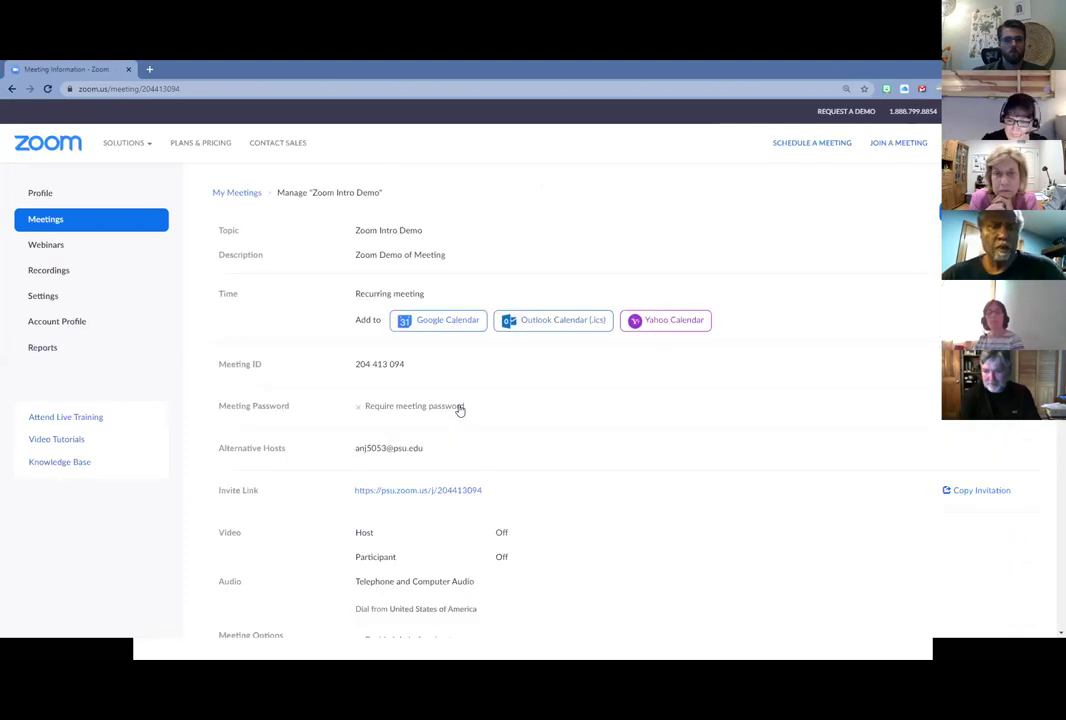
pyautogui.scroll(-2, 660, 484)
pyautogui.scroll(-5, 660, 484)
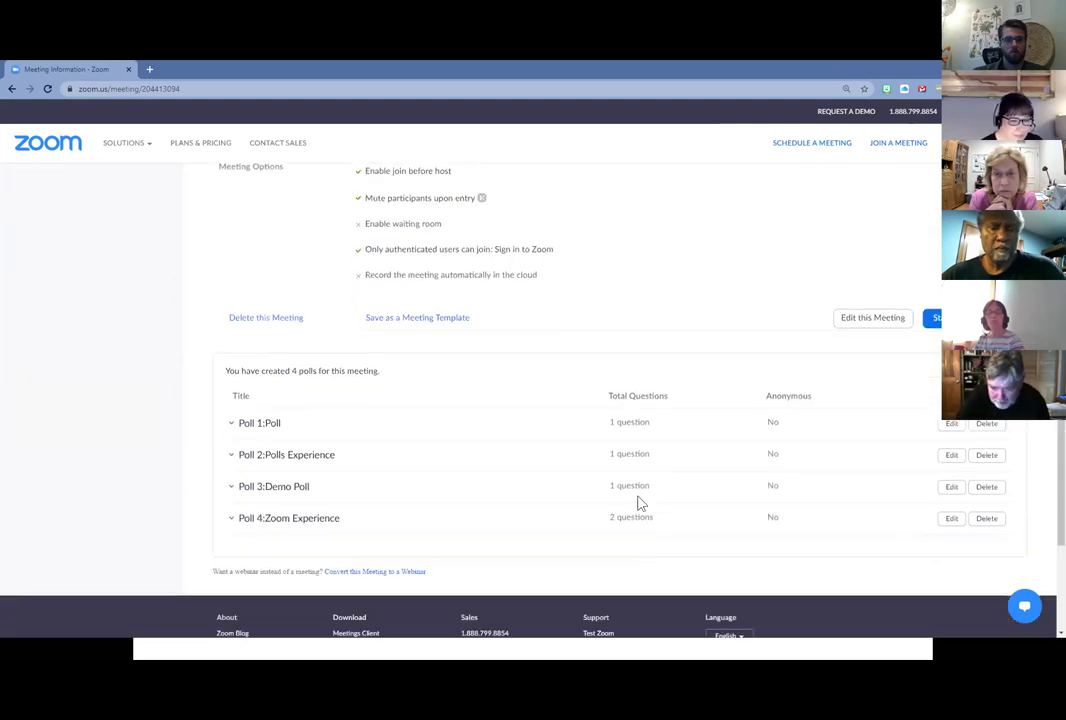
pyautogui.scroll(-1, 640, 503)
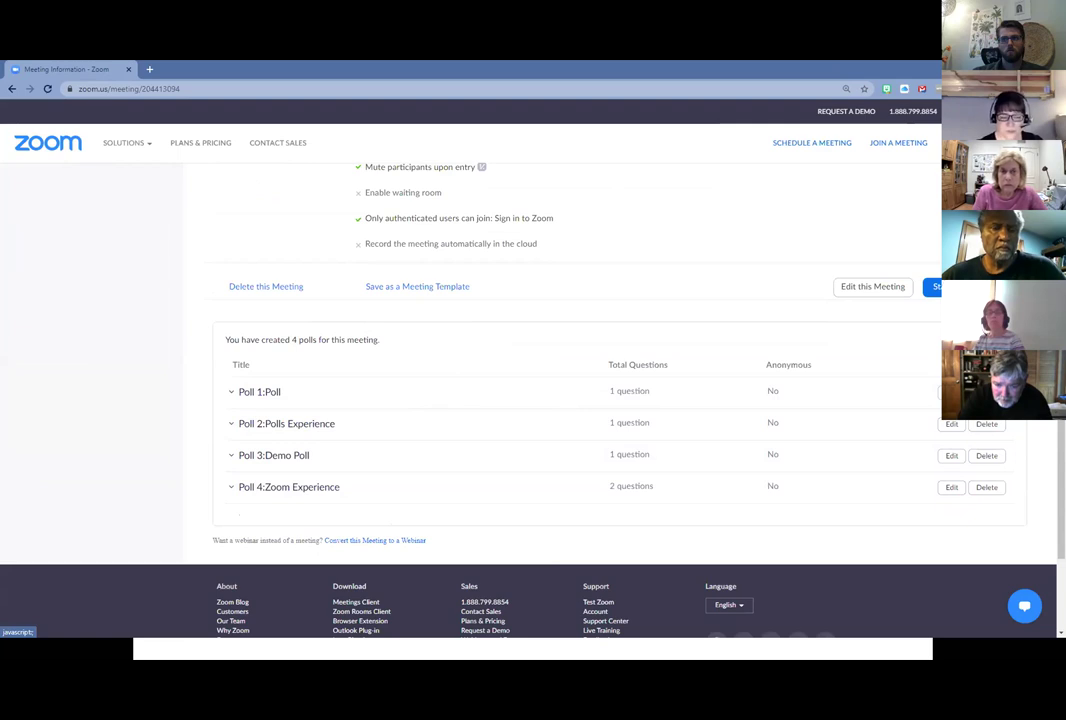
# Add a new poll to the meeting and title it "Zoom Experience".
pyautogui.click(238, 515)
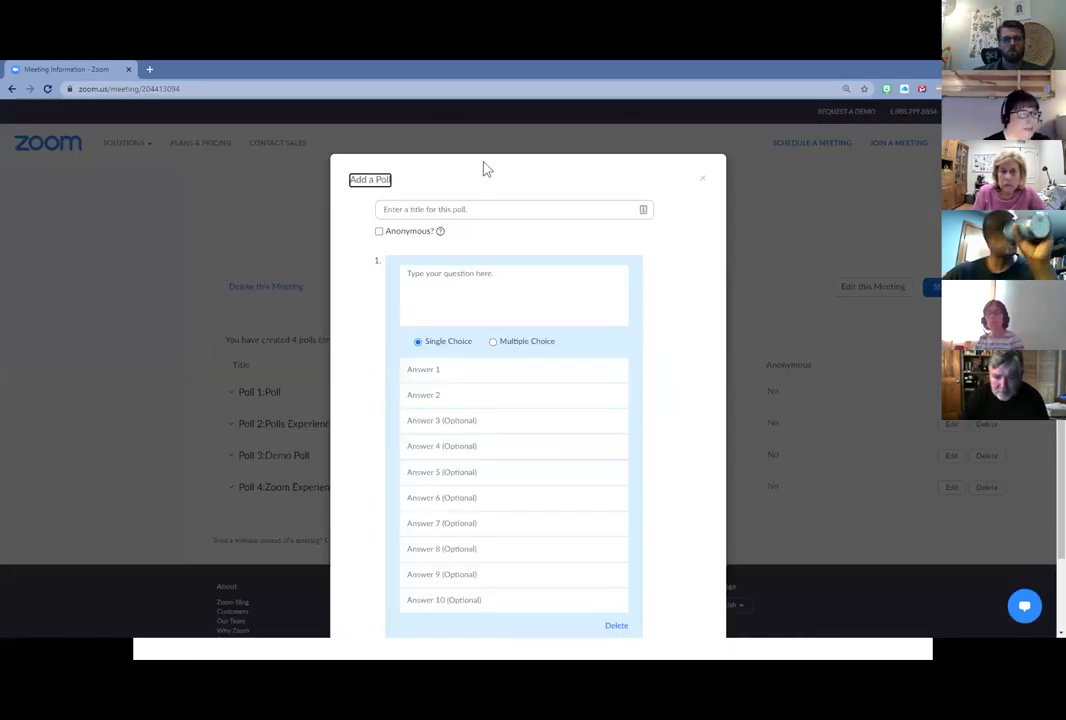
pyautogui.scroll(-1, 664, 275)
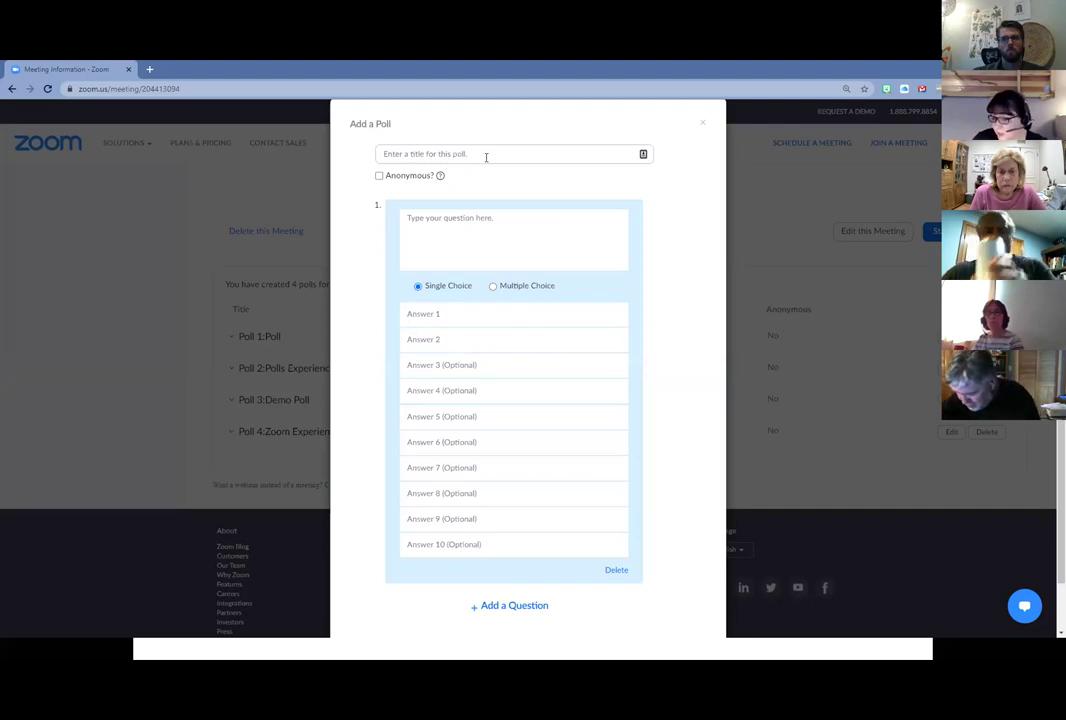
pyautogui.click(486, 155)
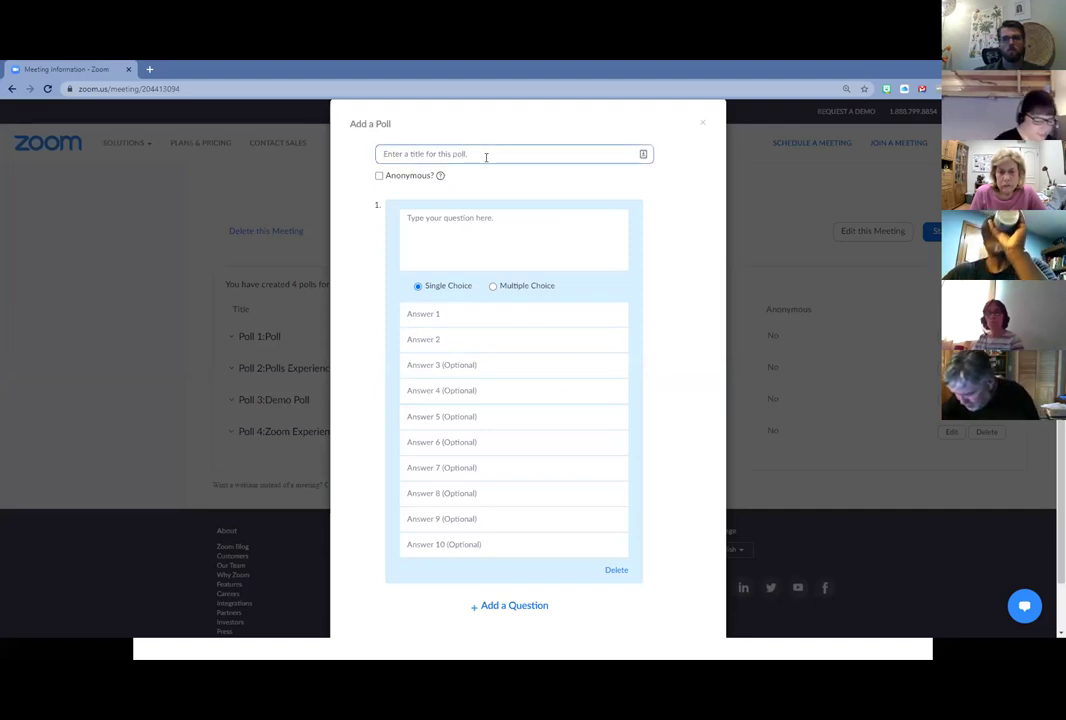
pyautogui.write('Zoom Experience')
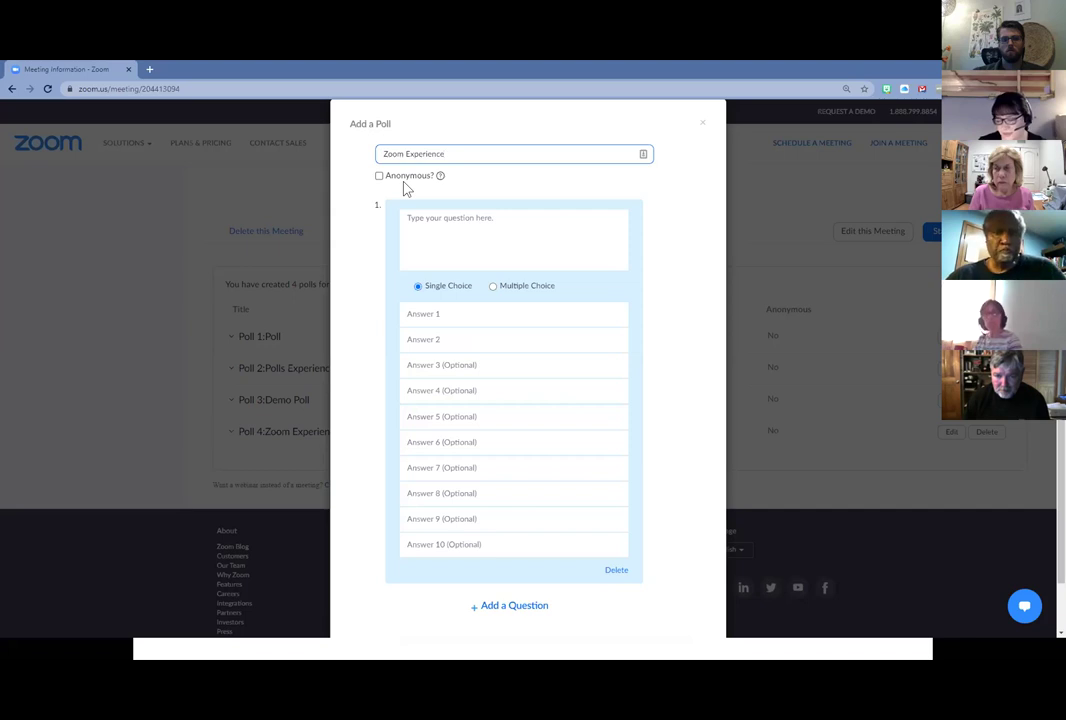
# Enter "How experienced are you withy Zoom?" as the poll's first question.
pyautogui.click(425, 222)
pyautogui.write('How ')
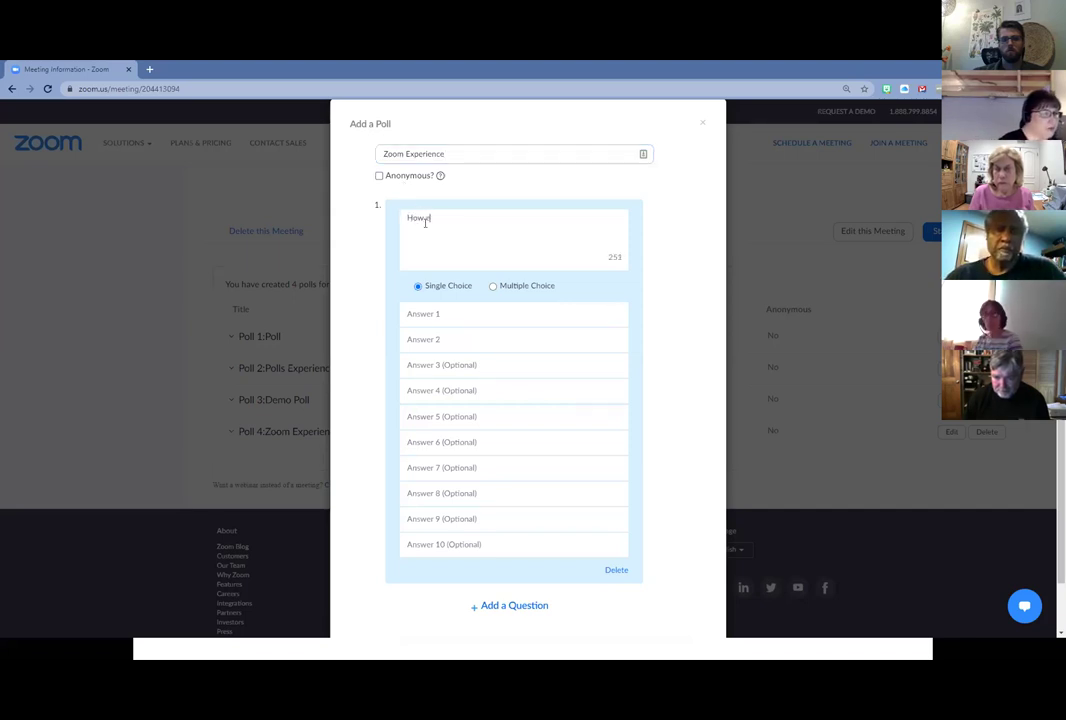
pyautogui.write('experience')
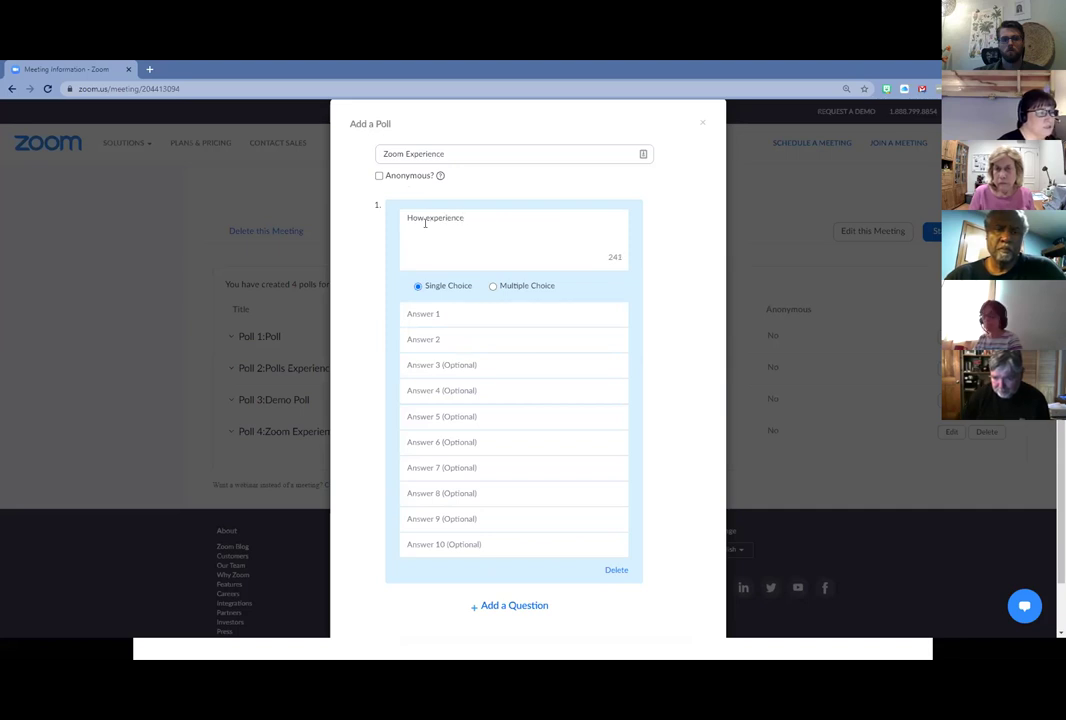
pyautogui.write('d are youw')
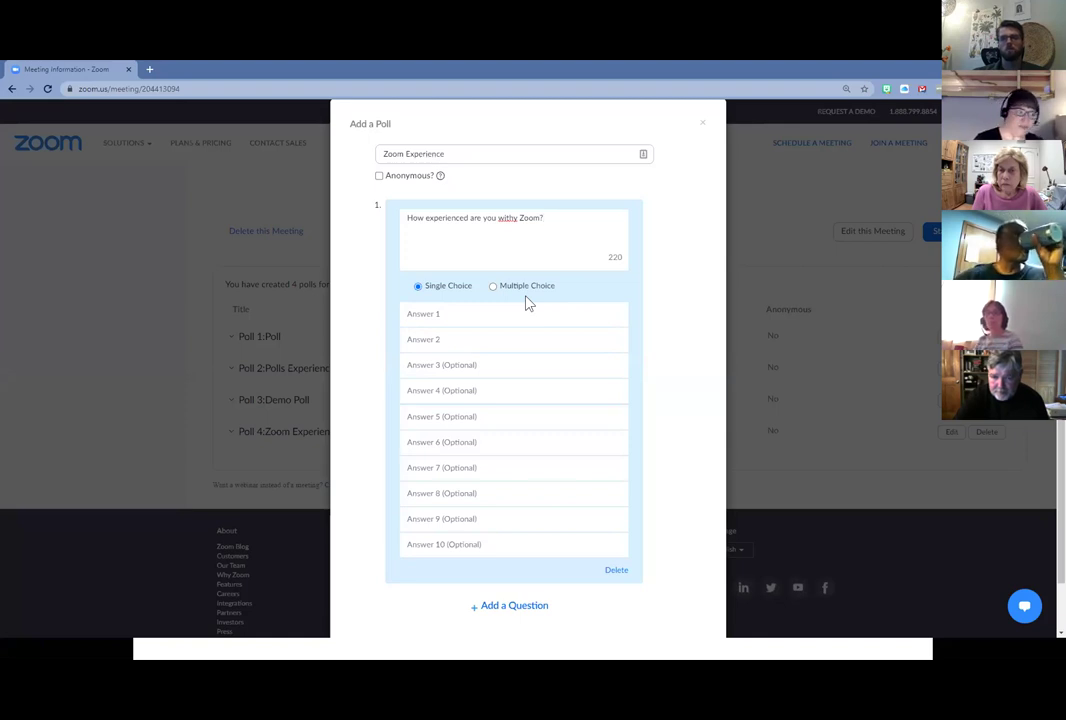
# Fill in the question's first two answers as "Not" and "A little".
pyautogui.click(455, 318)
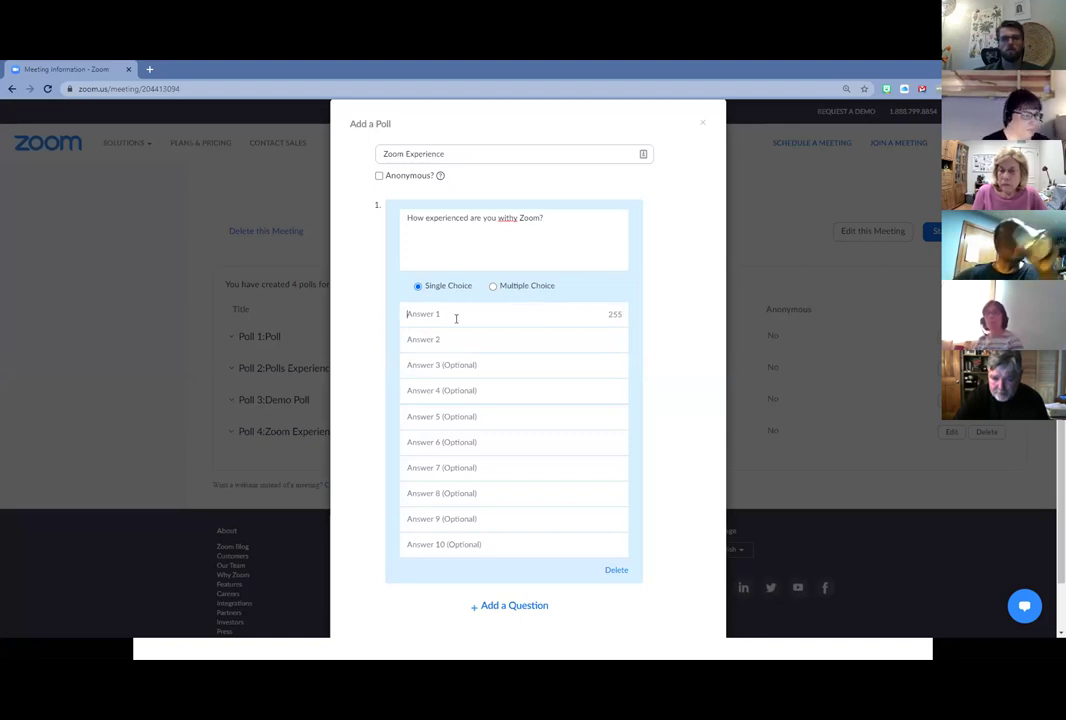
pyautogui.write('Not')
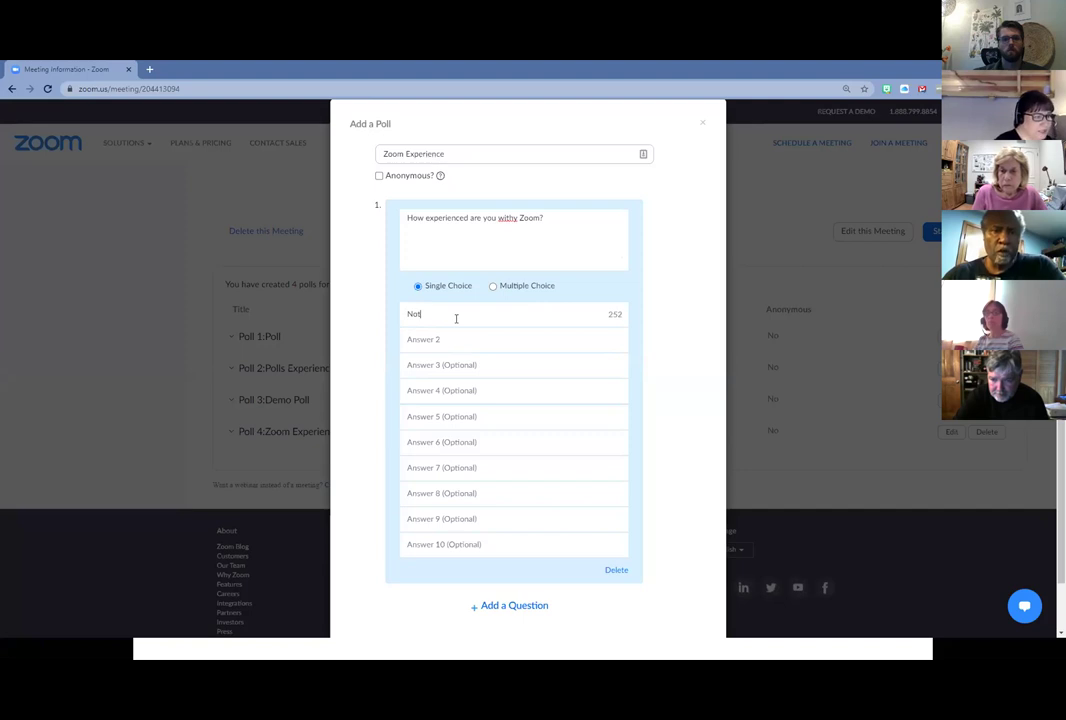
pyautogui.press('Tab')
pyautogui.write('A littlew')
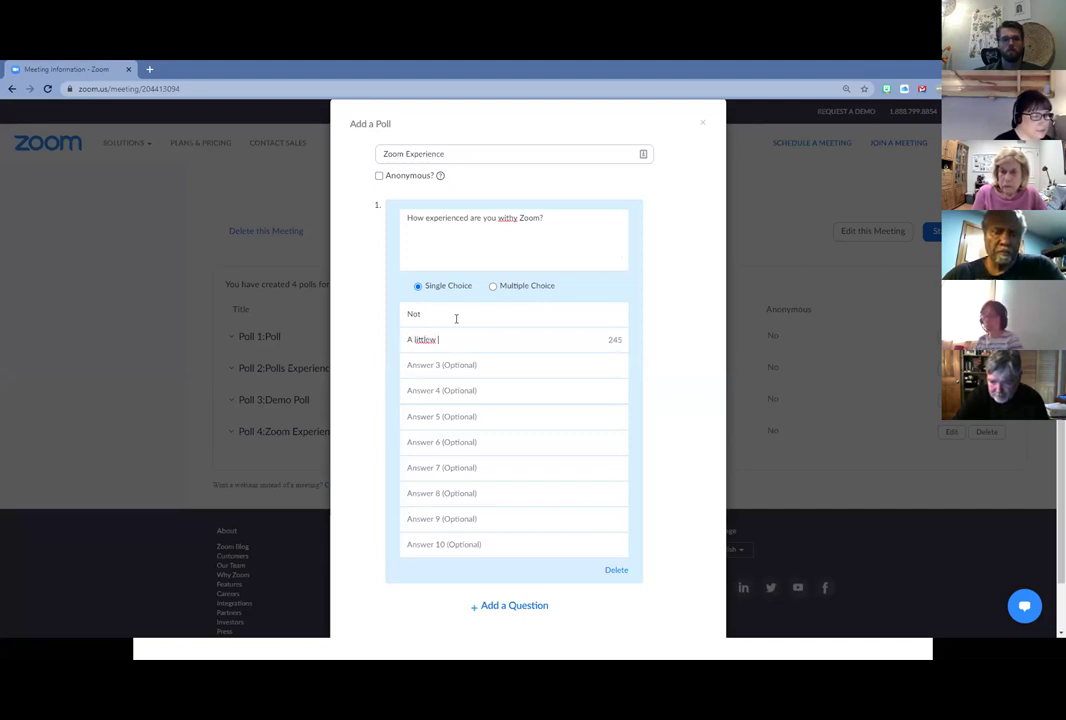
pyautogui.press('BackSpace')
pyautogui.press('BackSpace')
pyautogui.press('Tab')
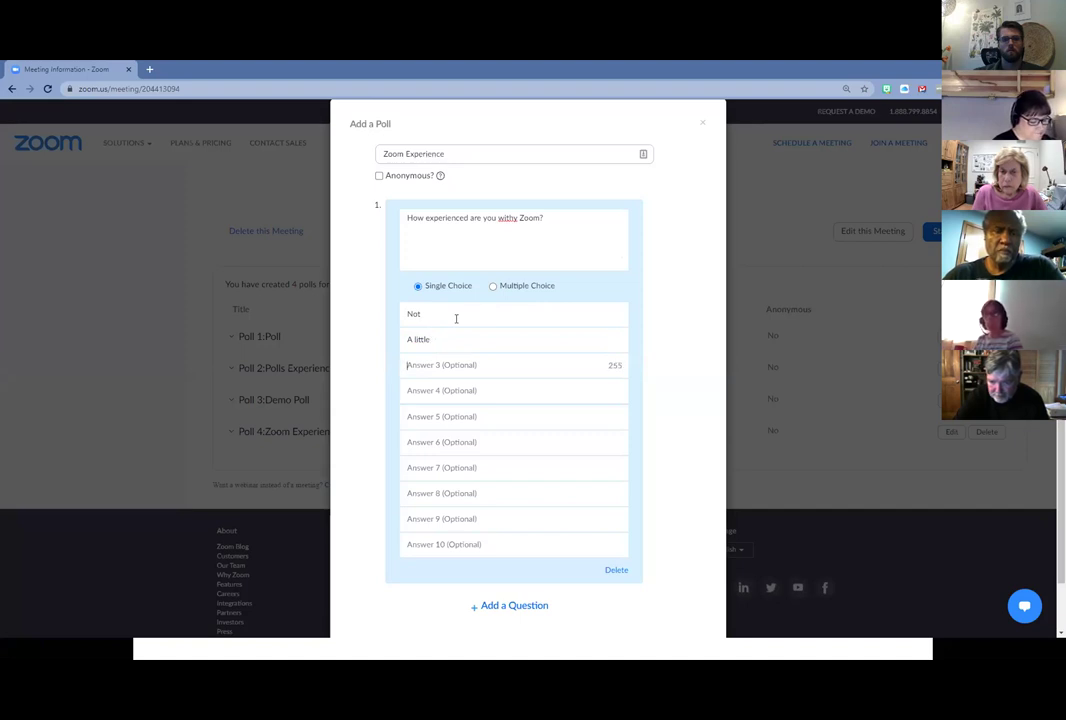
# Fill in the third and fourth answers as "Sort of" and "Really", and save the poll.
pyautogui.write('not')
pyautogui.press('BackSpace')
pyautogui.press('BackSpace')
pyautogui.press('BackSpace')
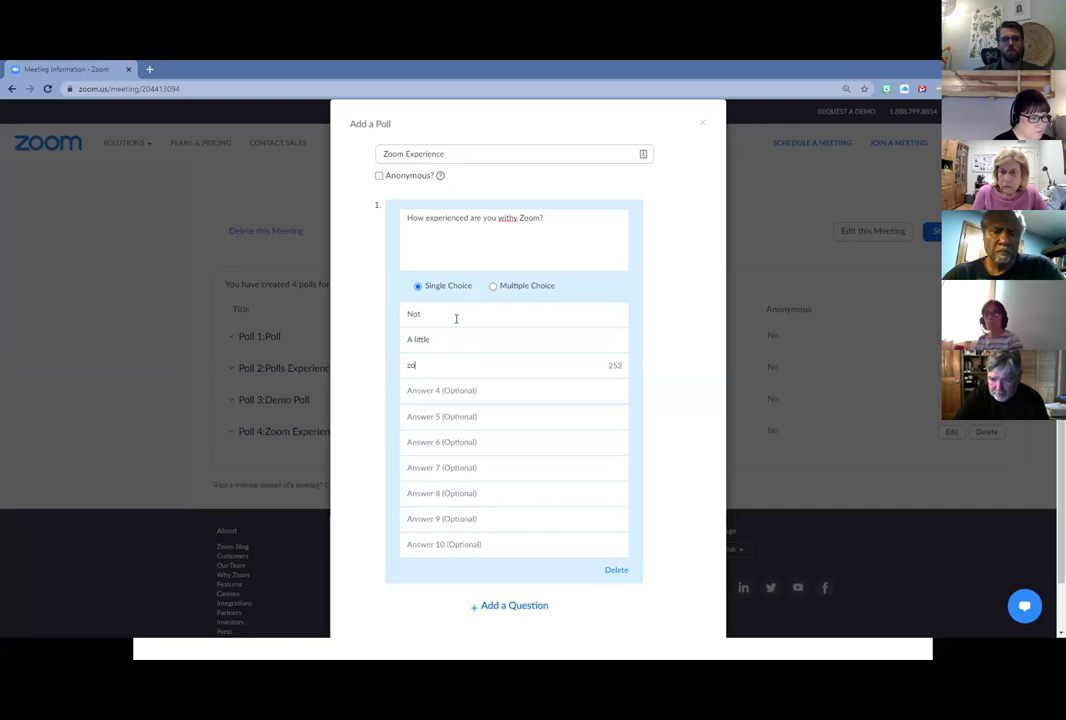
pyautogui.write('Sort of')
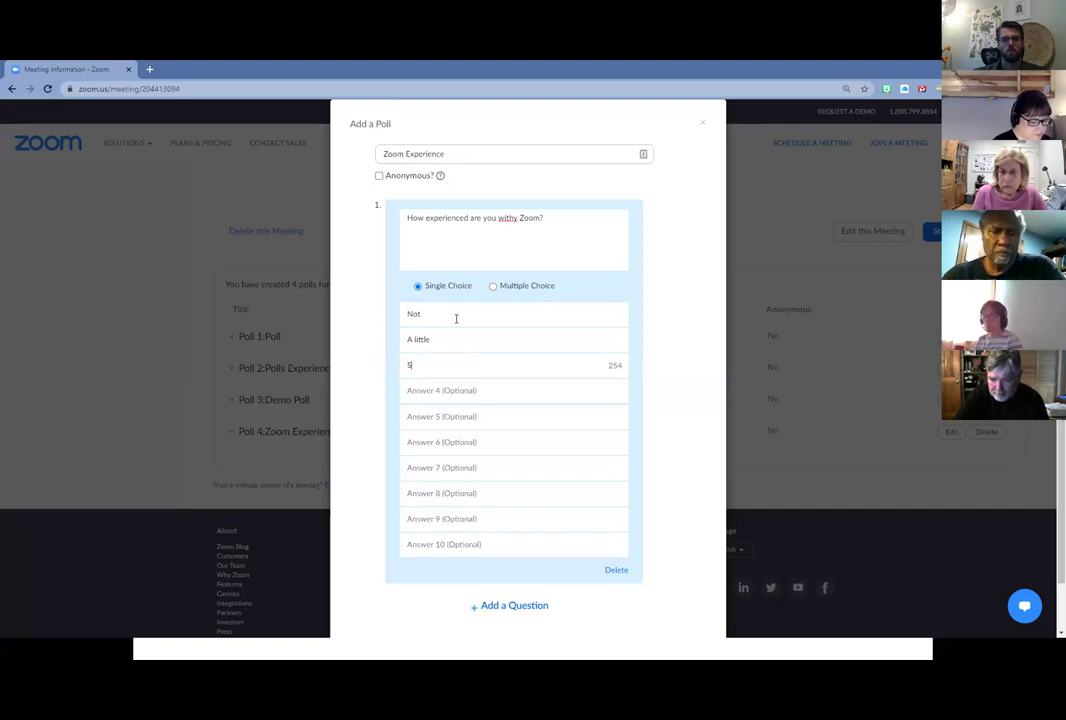
pyautogui.press('Tab')
pyautogui.write('Really')
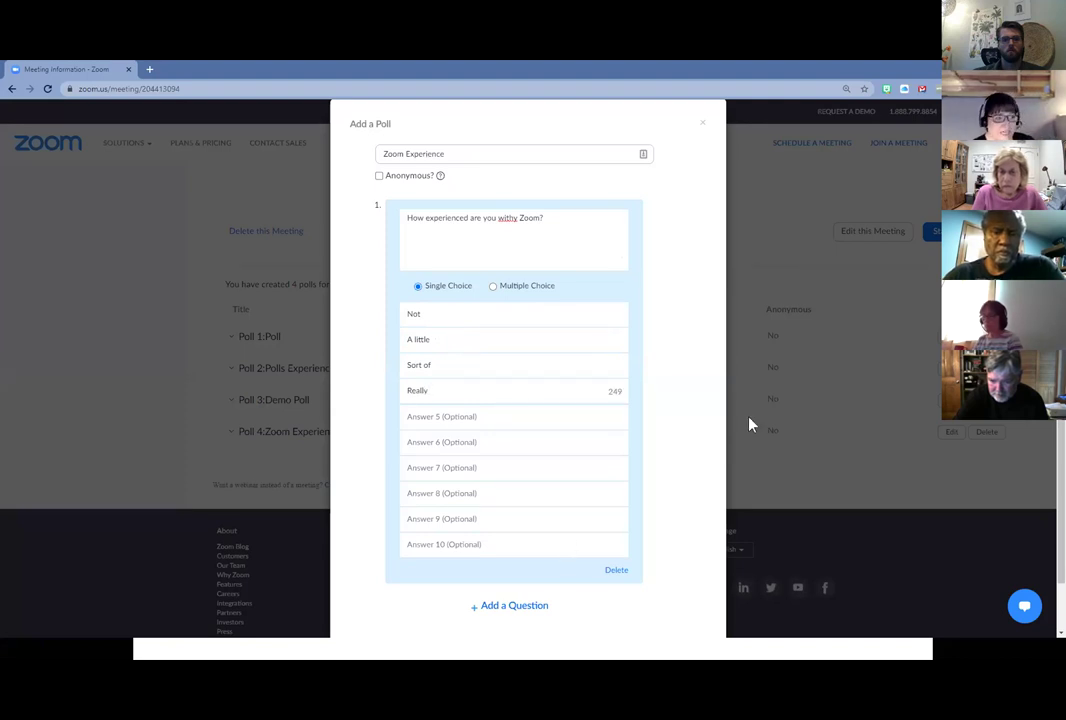
pyautogui.scroll(-2, 751, 425)
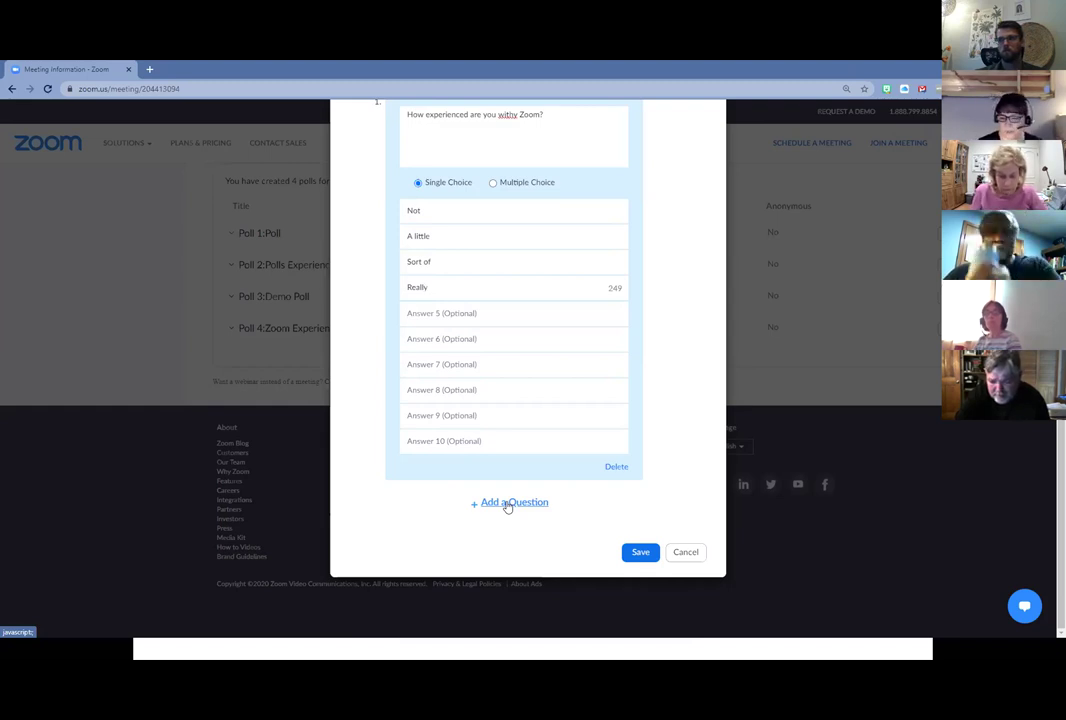
pyautogui.click(641, 554)
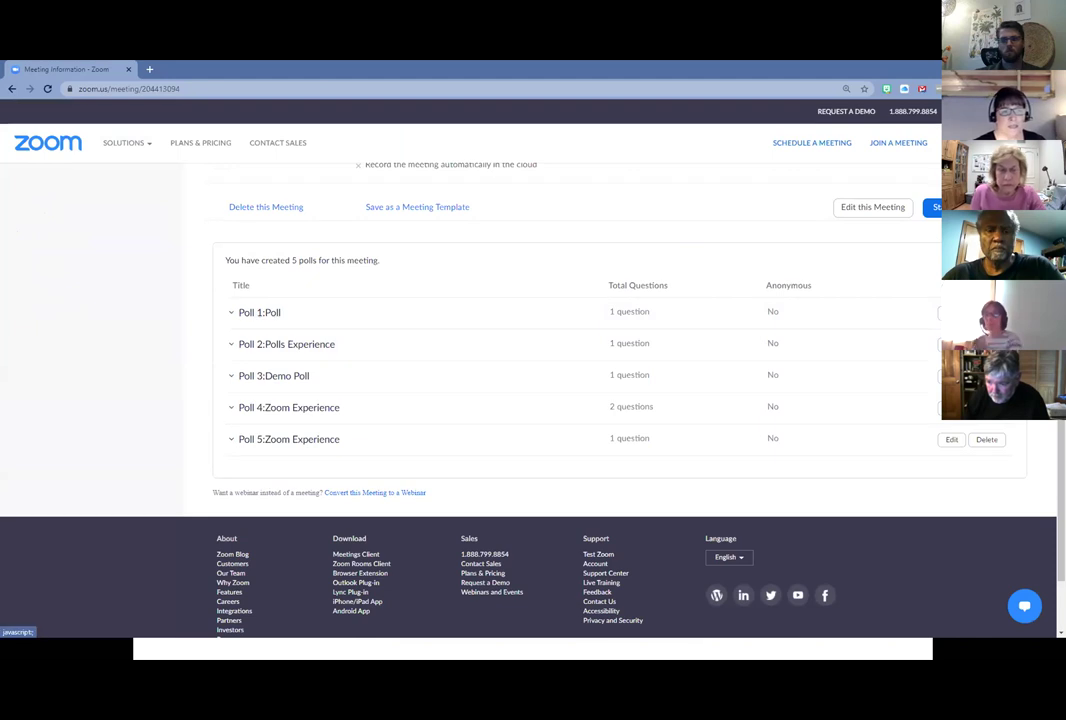
# Start another new poll for the meeting and review the title, anonymity, choice type, answer and add-question options in its form.
pyautogui.click(985, 260)
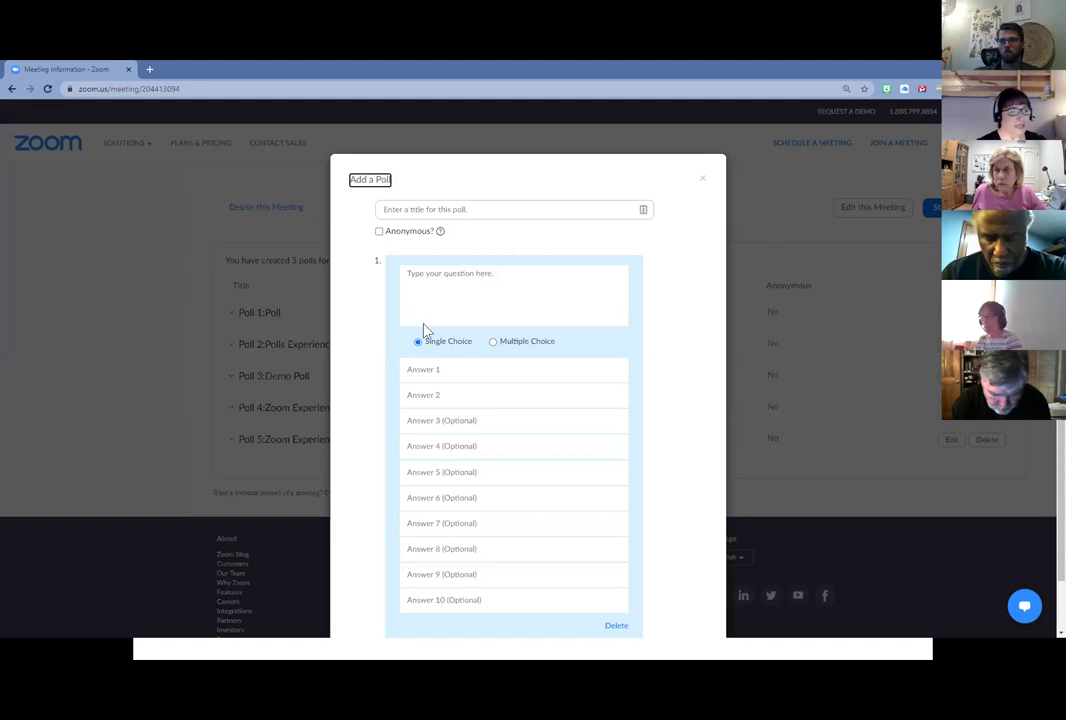
pyautogui.scroll(-2, 712, 412)
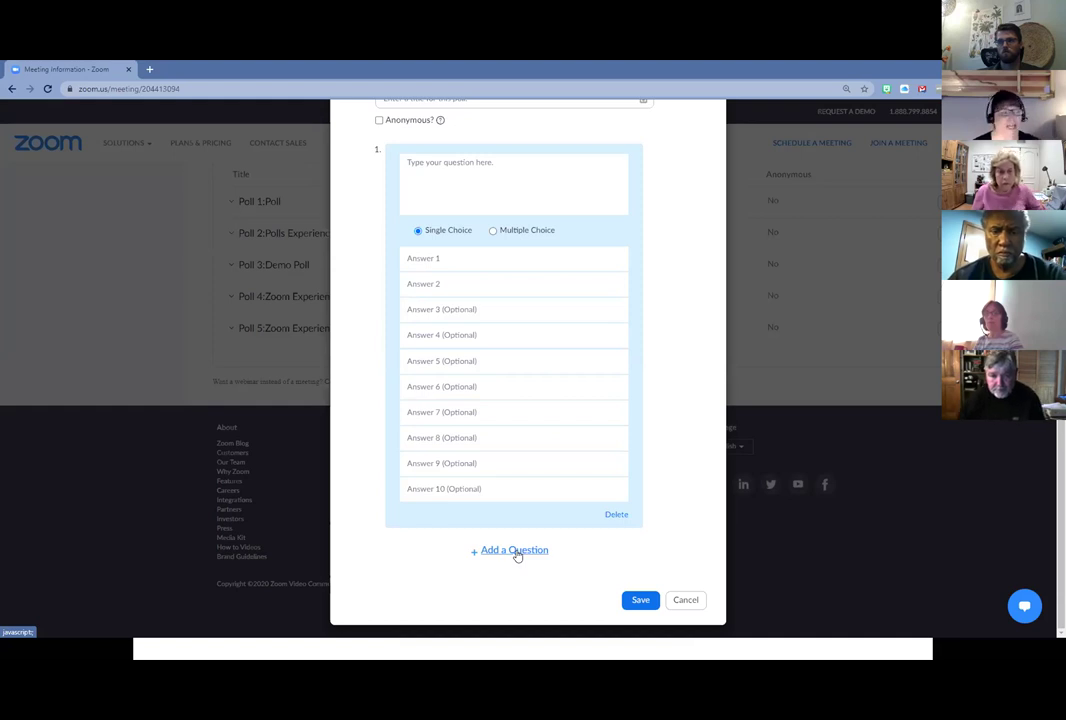
pyautogui.scroll(4, 938, 540)
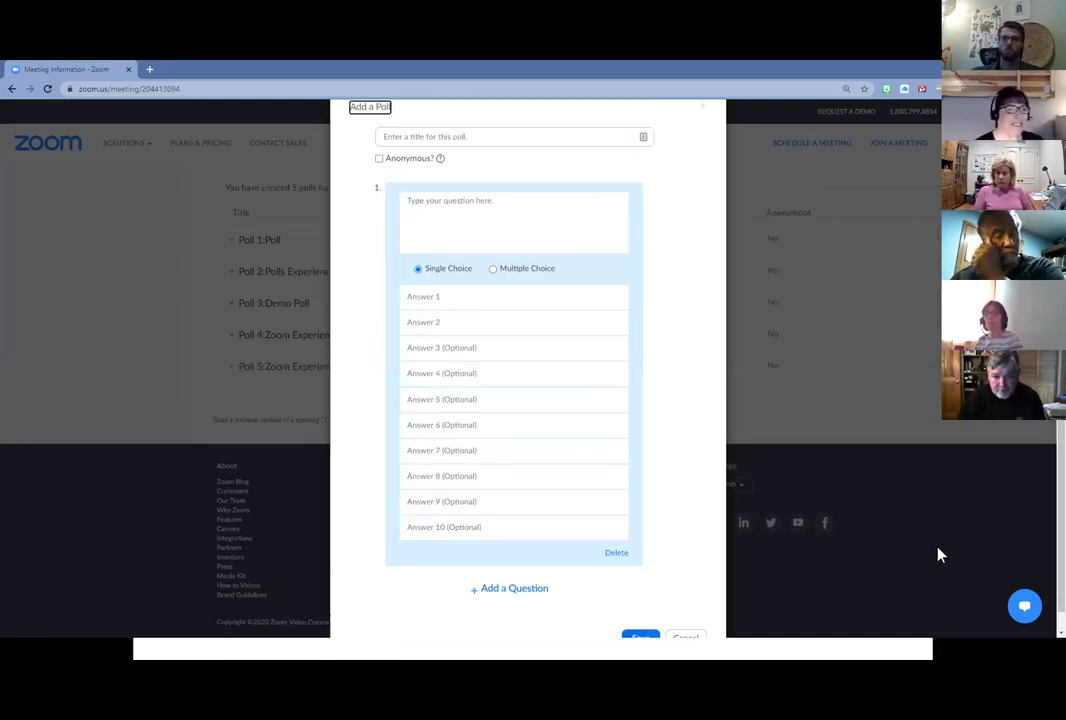
pyautogui.scroll(-5, 816, 377)
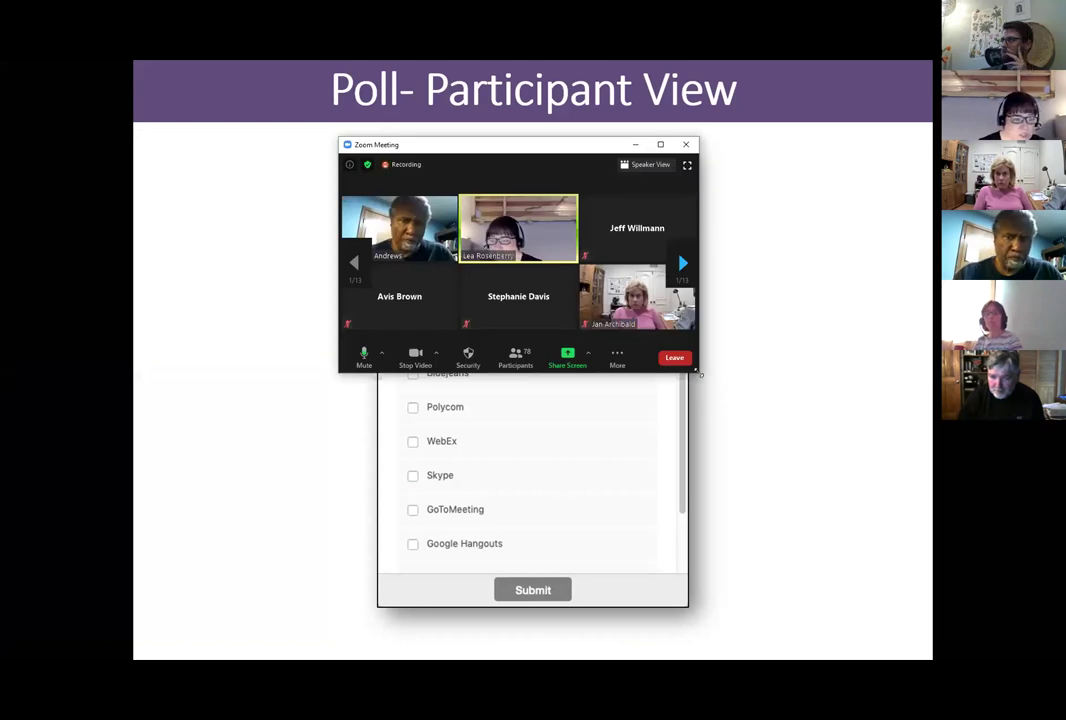
# Enlarge the Zoom Meeting window and open the meeting's polls.
pyautogui.moveTo(699, 373); pyautogui.dragTo(851, 447)
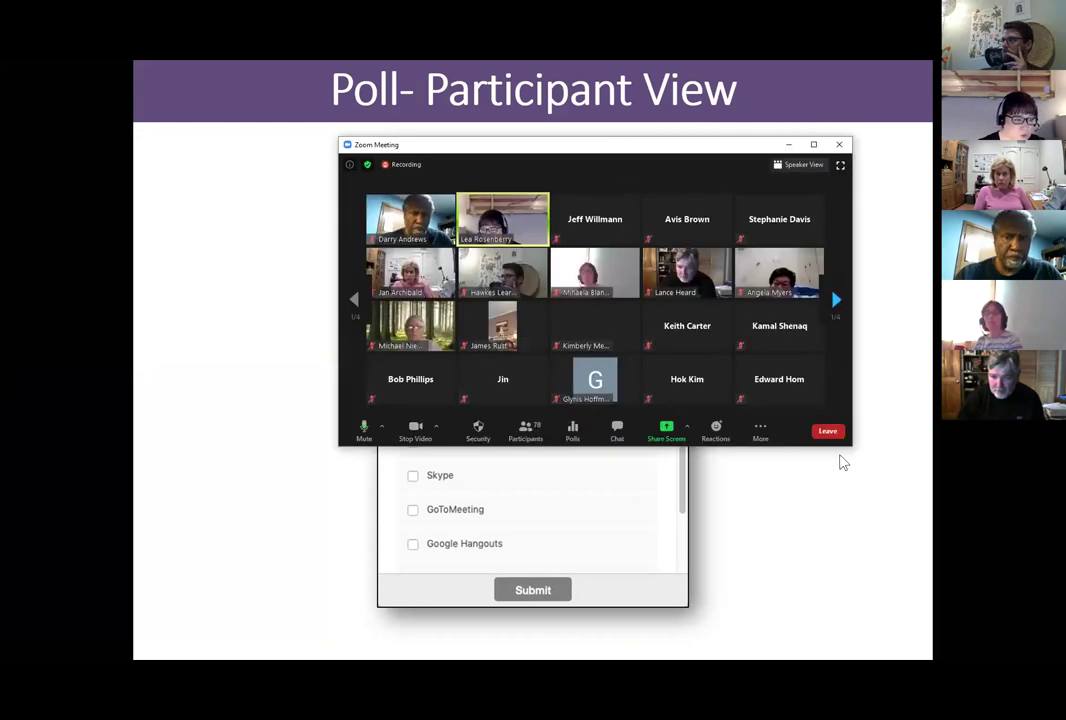
pyautogui.click(570, 437)
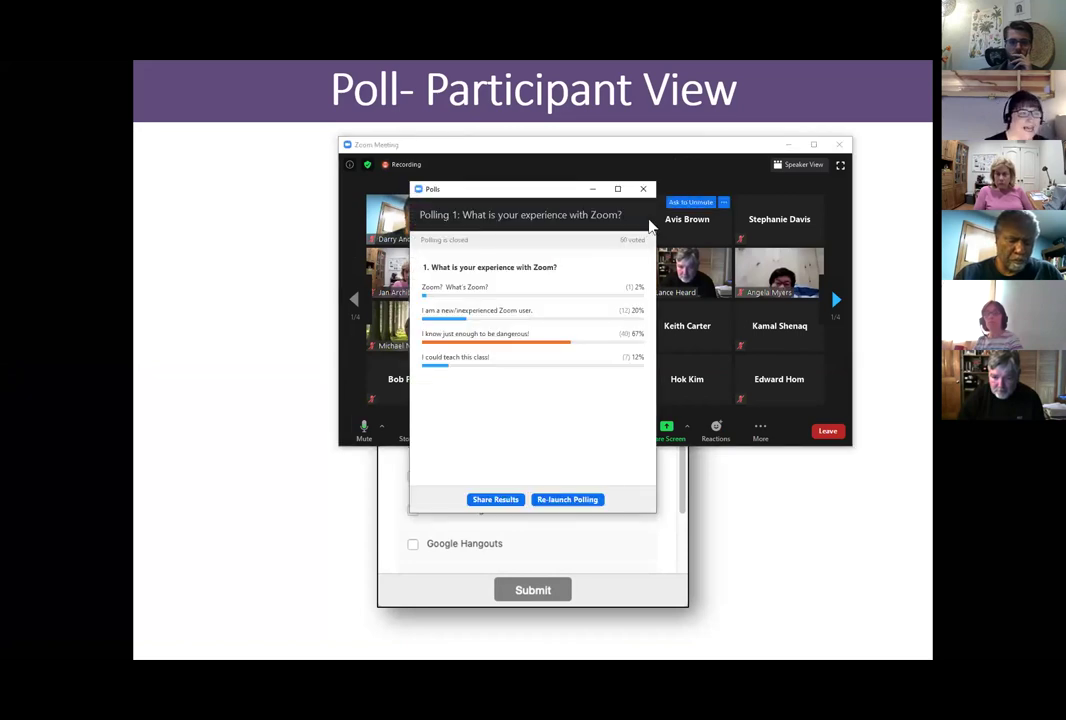
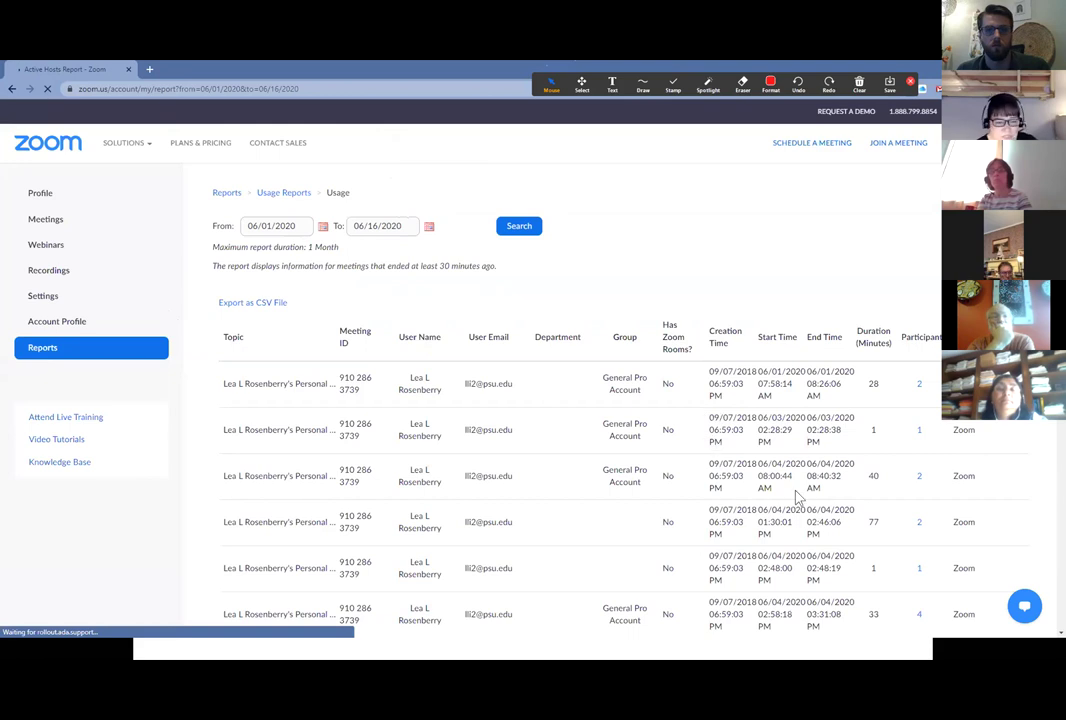
# Examine the participant list of the 06/04/2020 02:58:18 PM meeting in the usage report, and close the list.
pyautogui.scroll(-5, 800, 500)
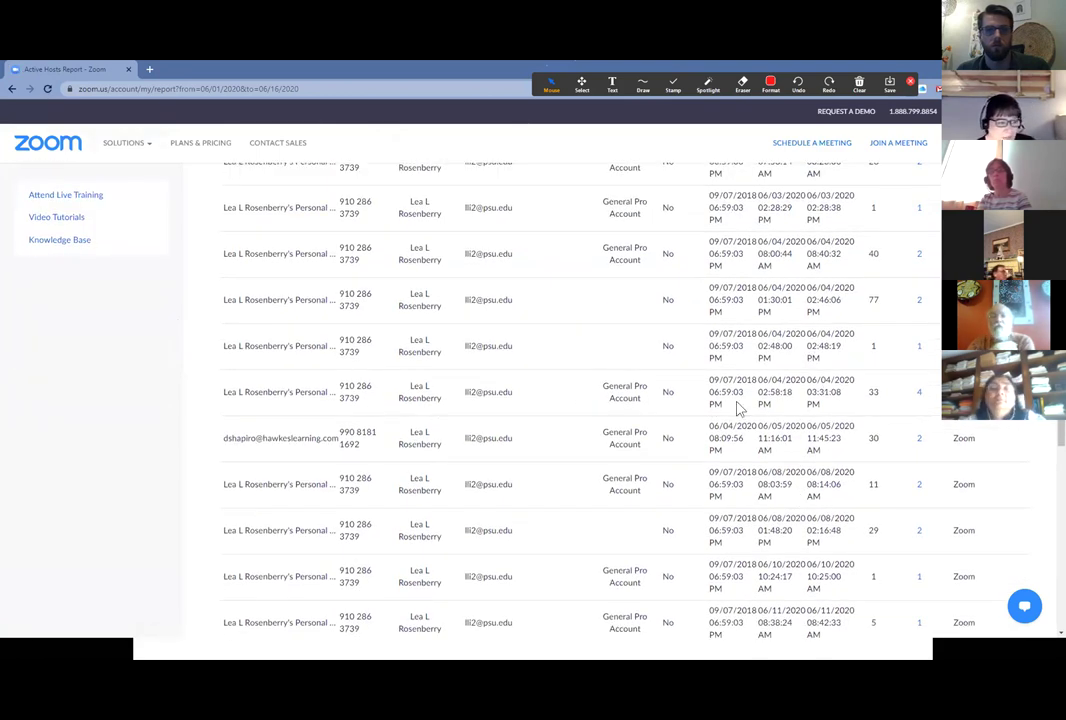
pyautogui.click(921, 396)
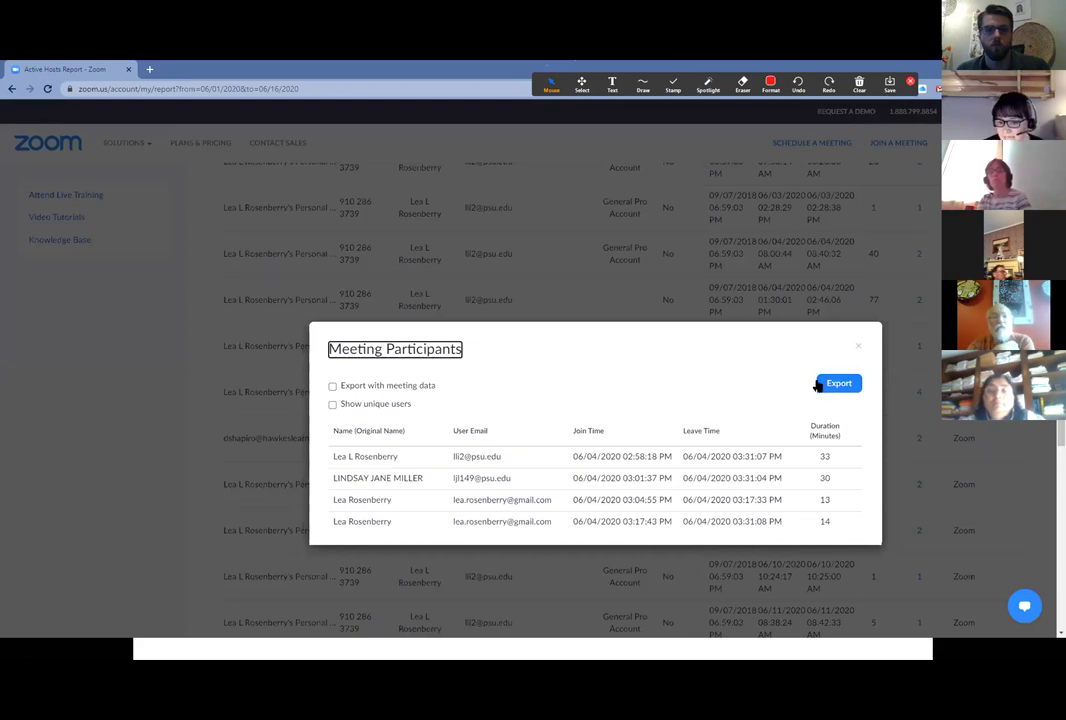
pyautogui.click(858, 347)
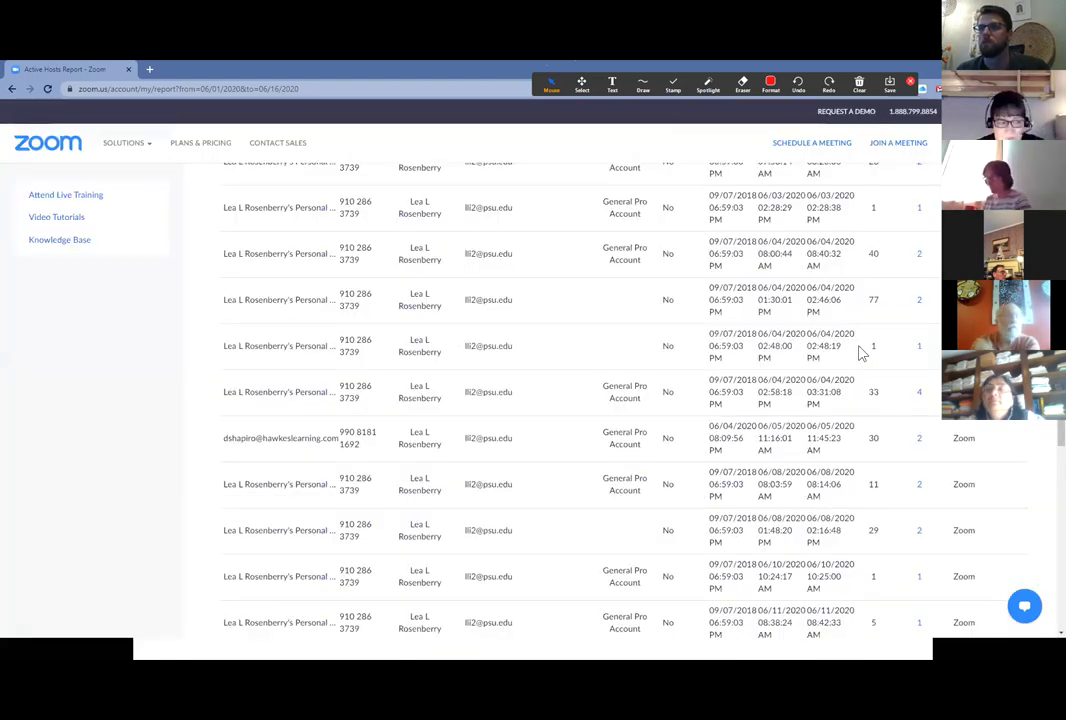
pyautogui.scroll(3, 660, 395)
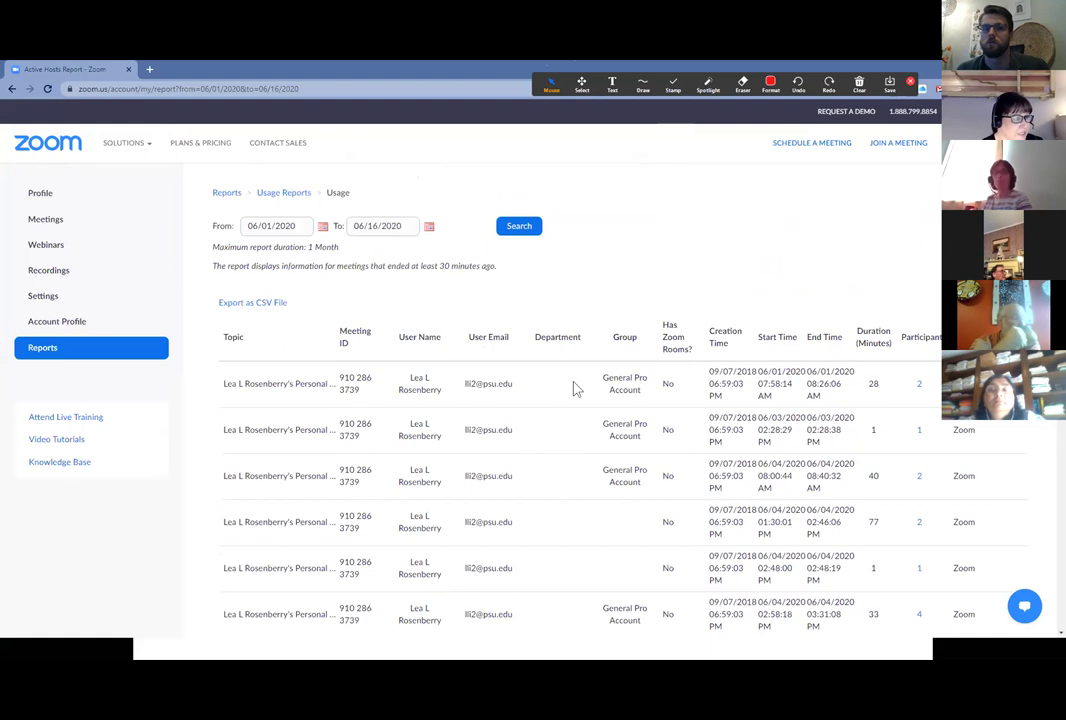
# Open the meeting reports and search for poll reports from 06/01/2020 to 06/16/2020.
pyautogui.click(62, 350)
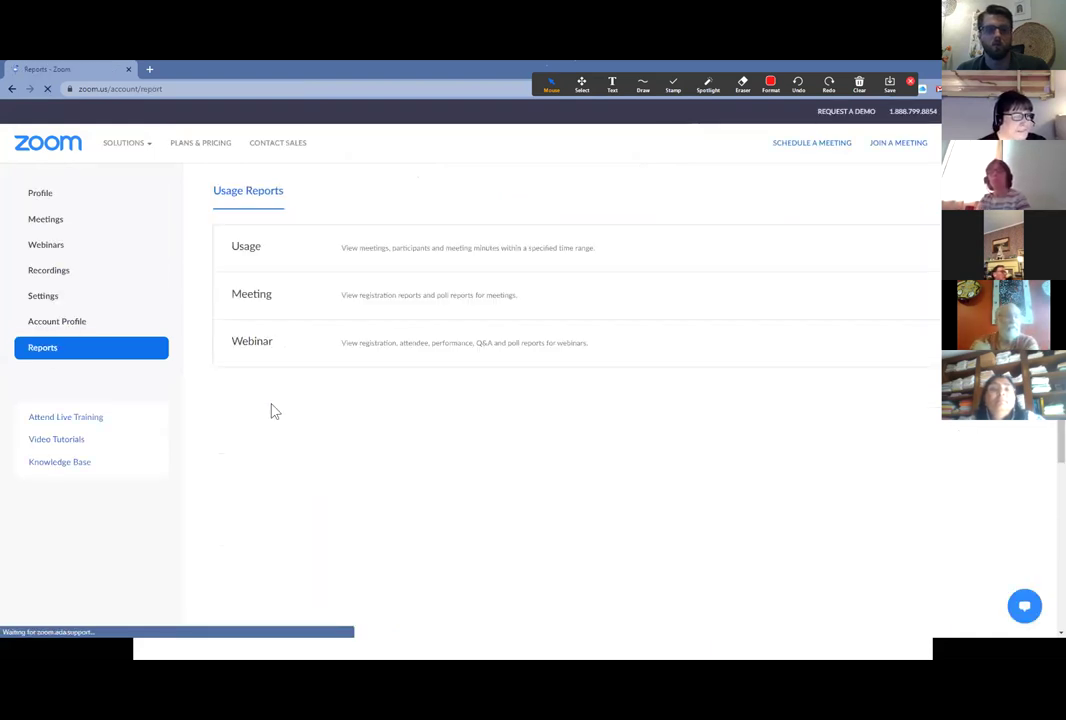
pyautogui.click(408, 302)
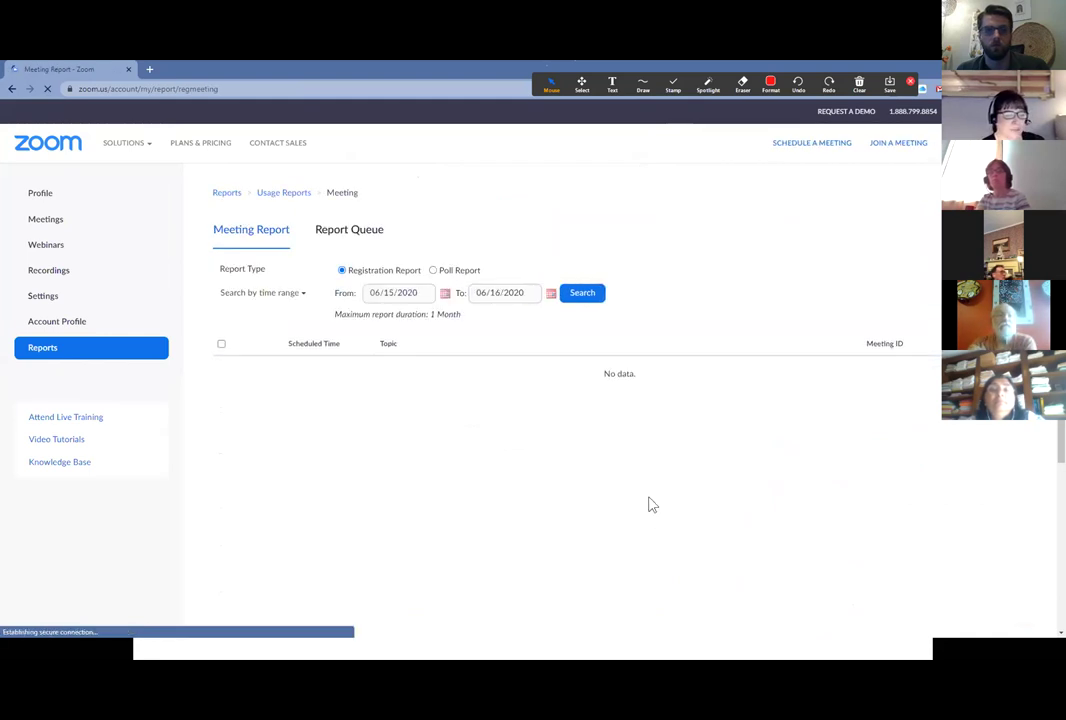
pyautogui.click(434, 271)
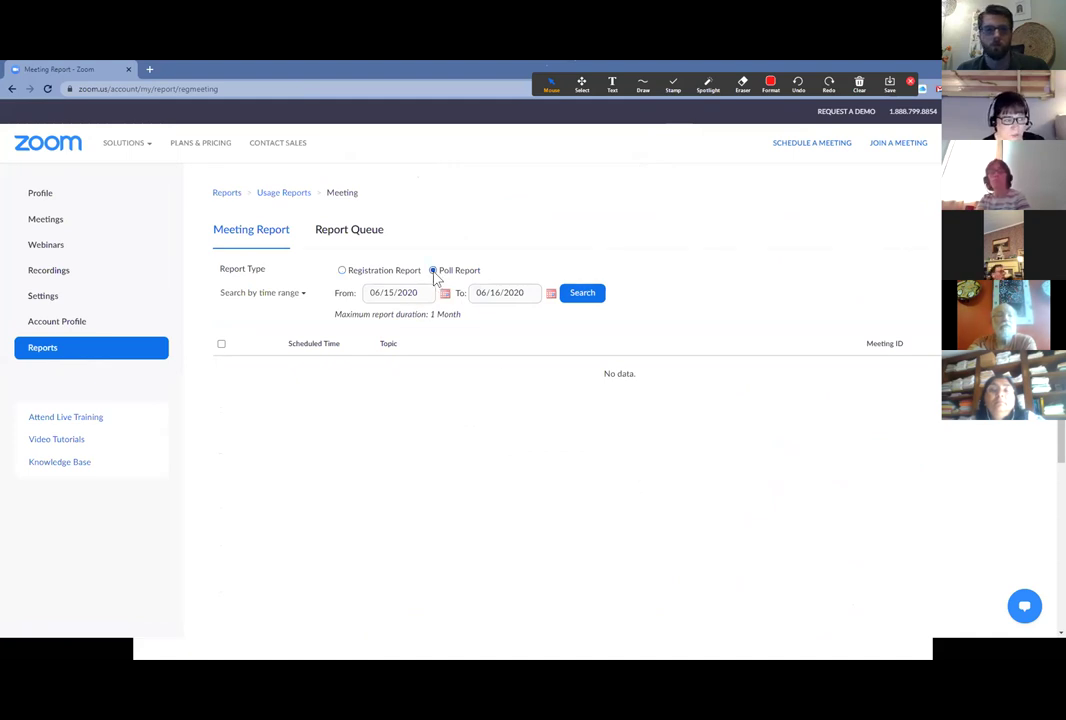
pyautogui.click(445, 293)
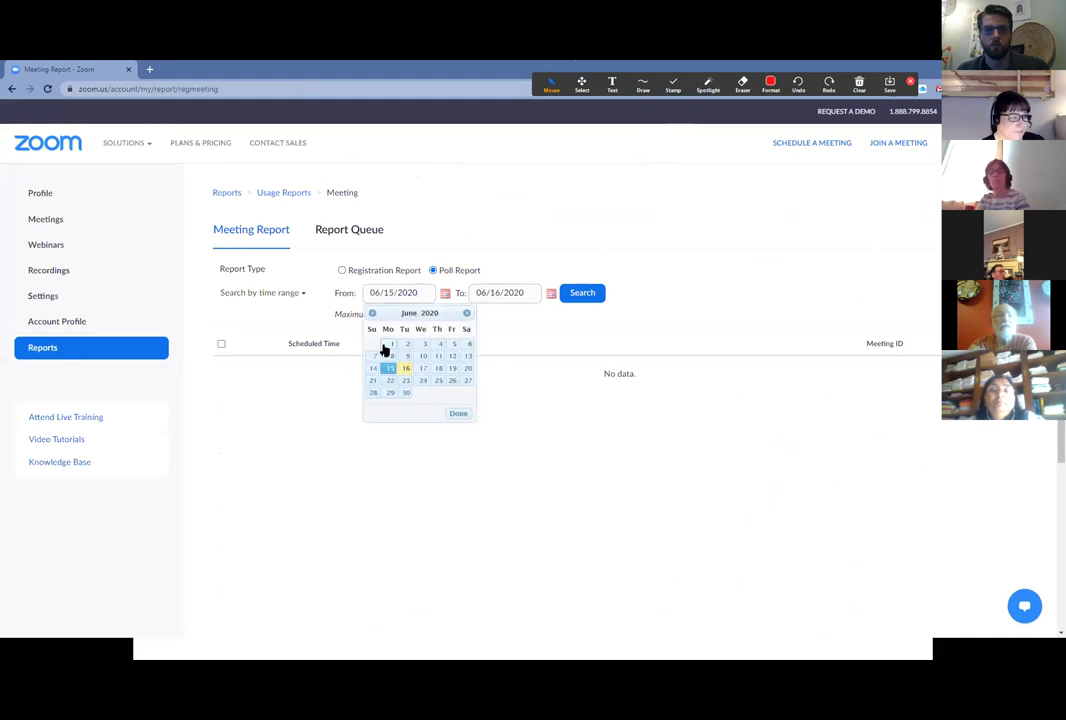
pyautogui.click(390, 345)
pyautogui.click(582, 293)
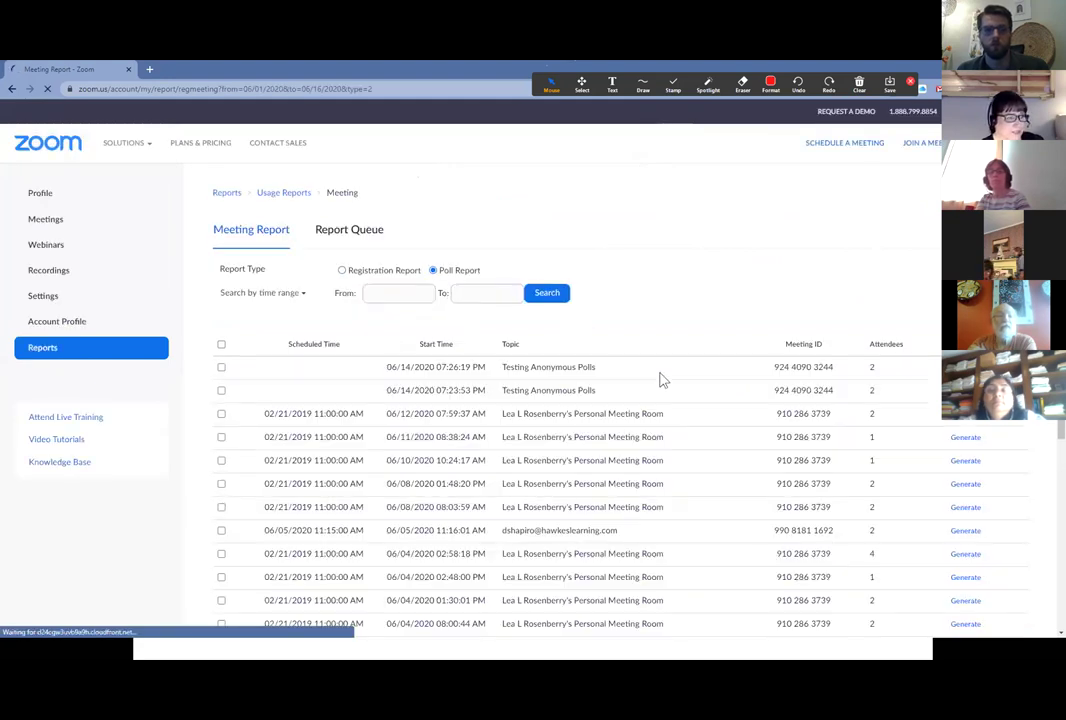
# Generate the poll report for the Testing Anonymous Polls meeting started 06/14/2020 07:26:19 PM, and download it.
pyautogui.scroll(-2, 665, 390)
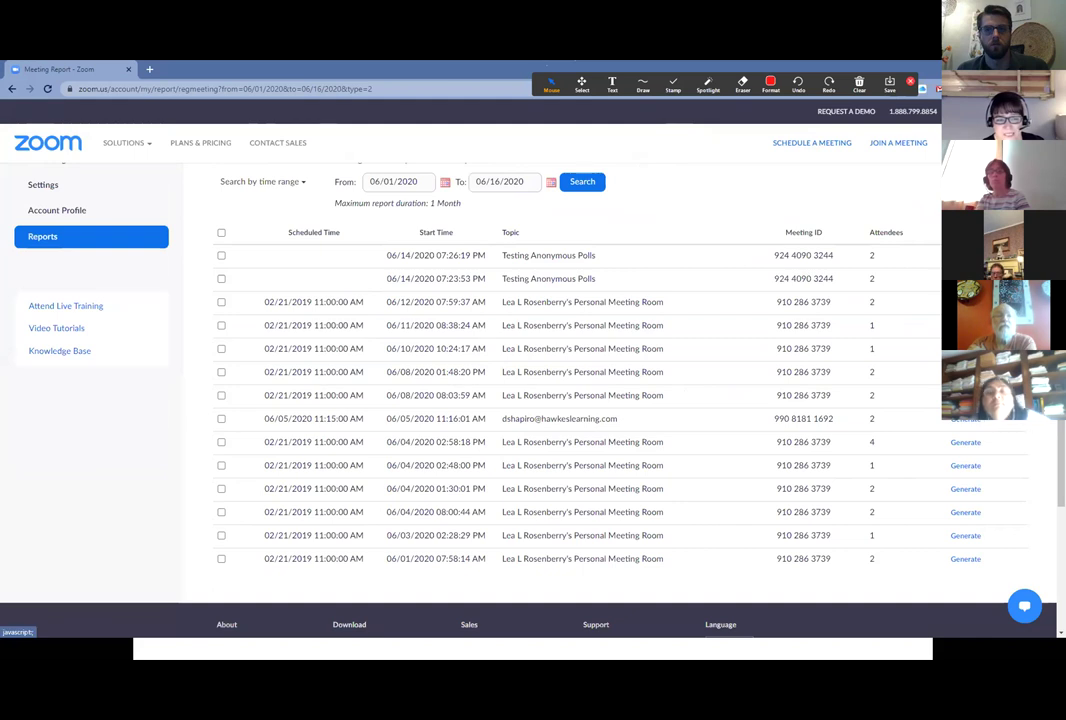
pyautogui.click(871, 348)
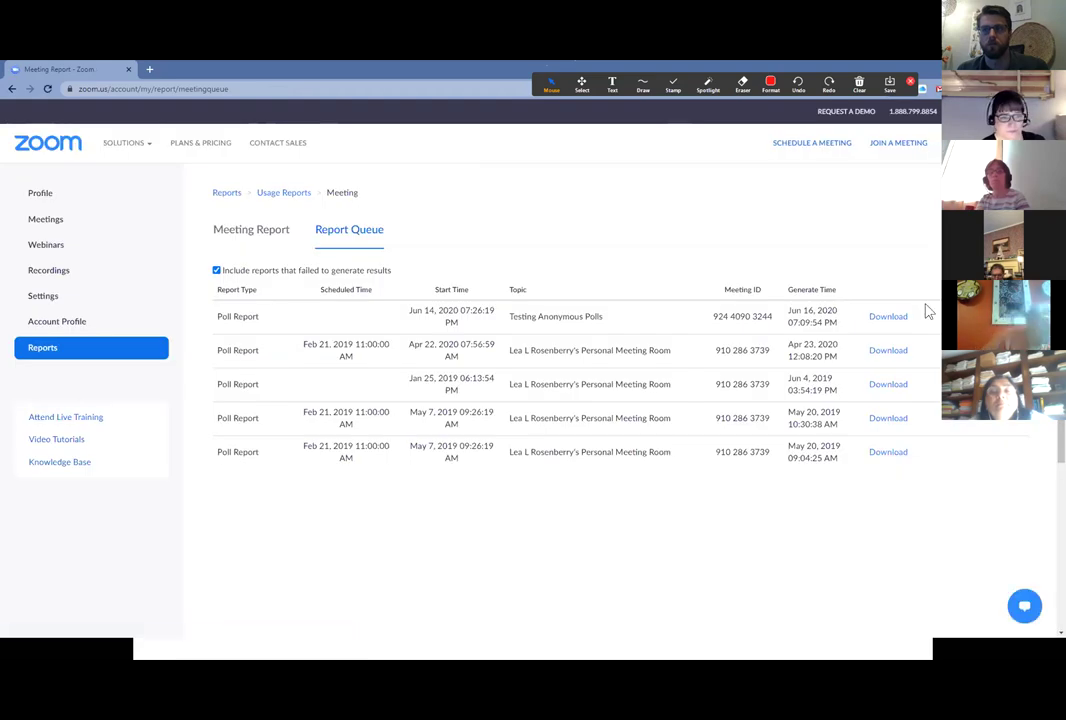
pyautogui.click(901, 318)
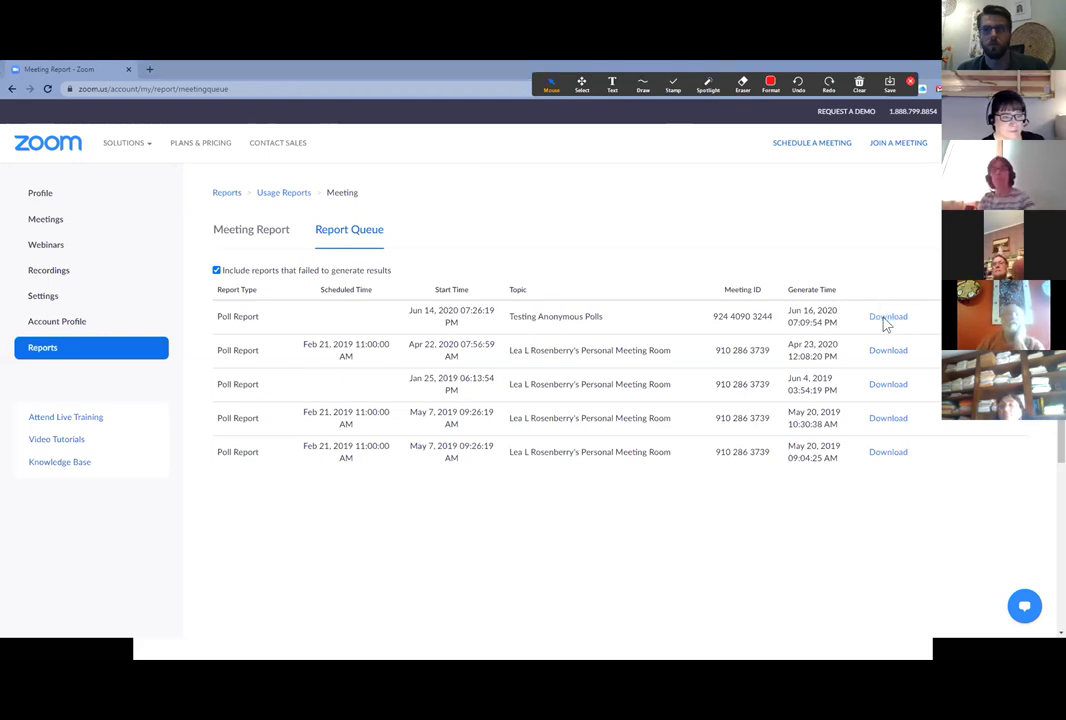
pyautogui.click(885, 451)
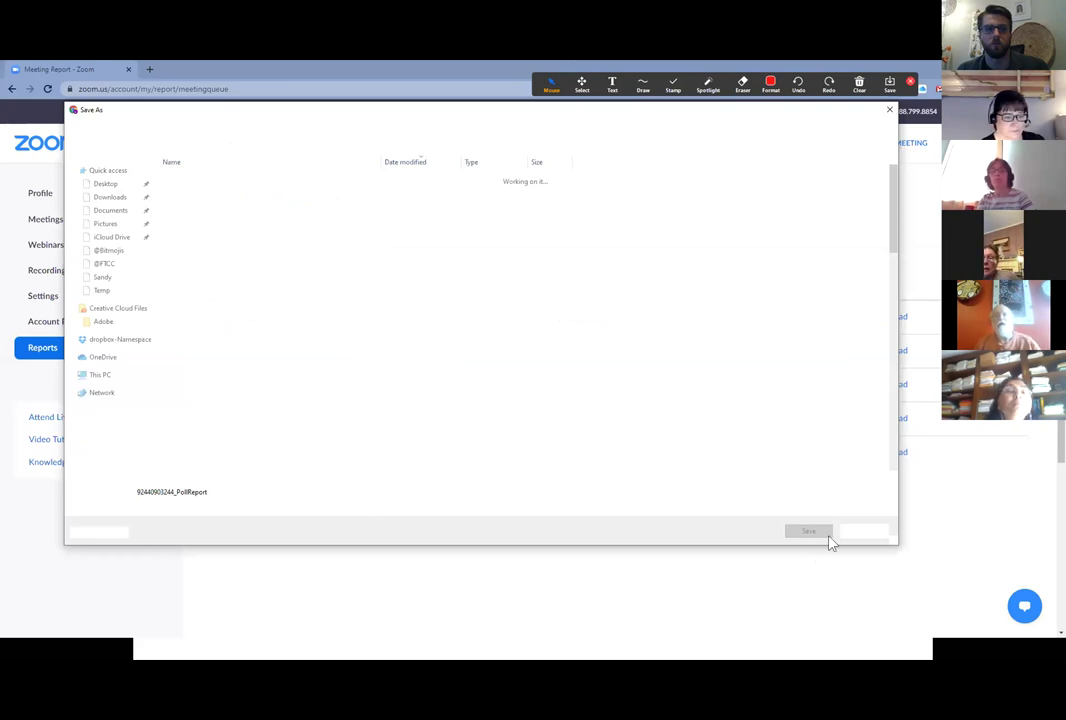
pyautogui.press('Return')
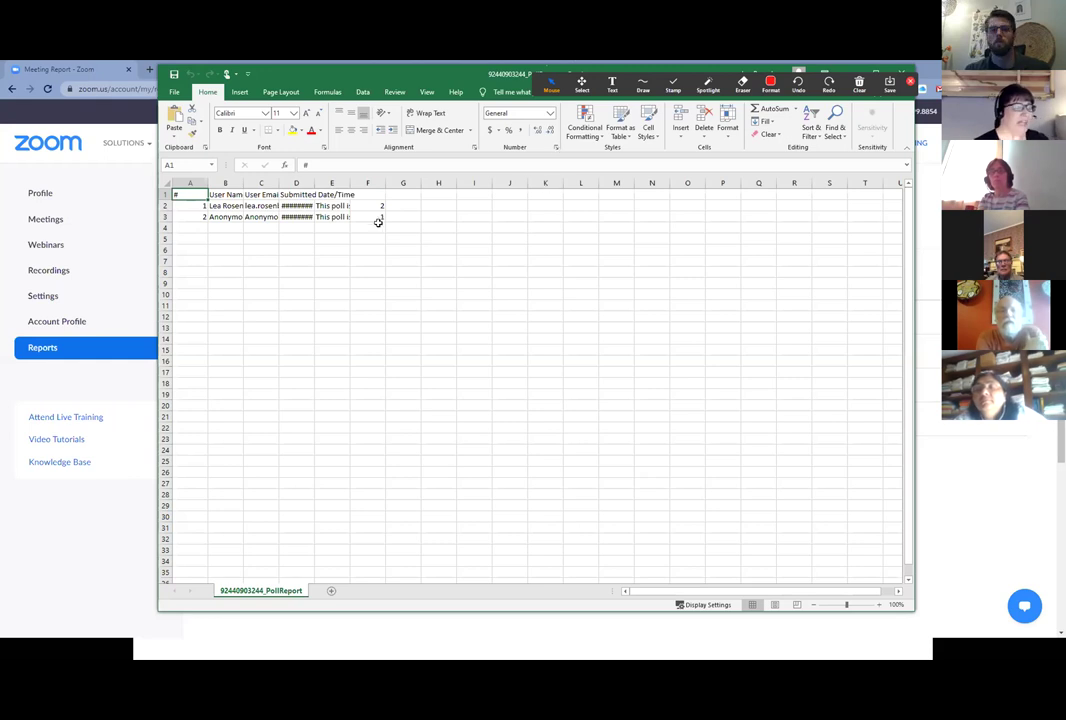
# AutoFit the width of all columns in the poll report worksheet.
pyautogui.click(164, 183)
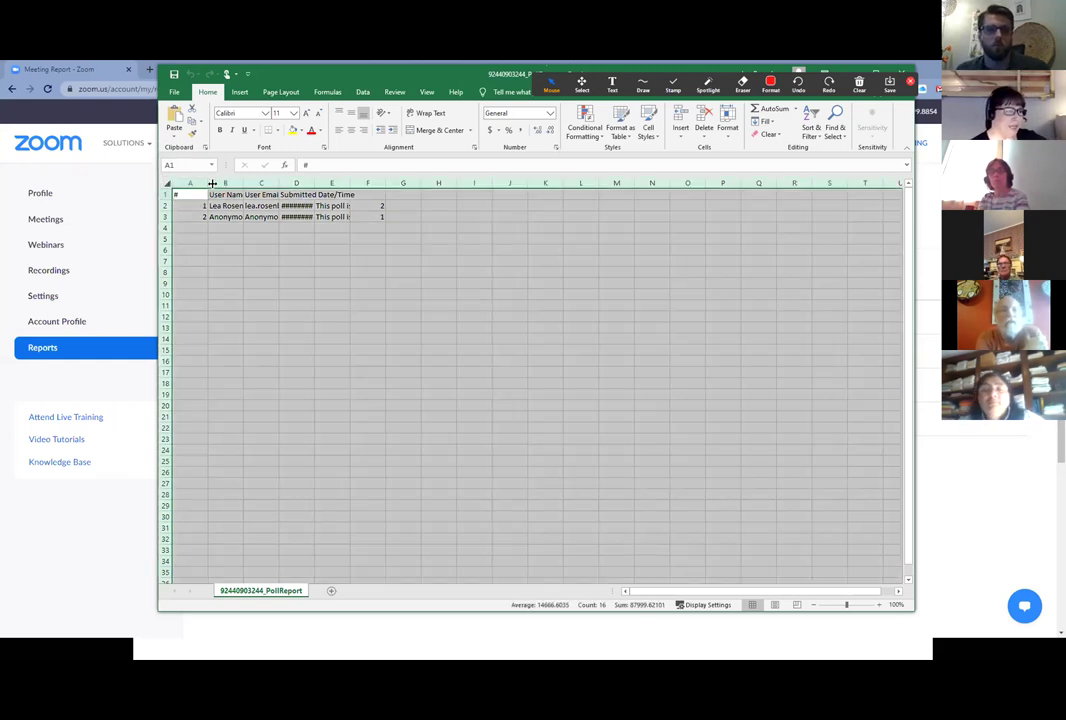
pyautogui.hotkey('alt', 'h')
pyautogui.press('o')
pyautogui.press('i')
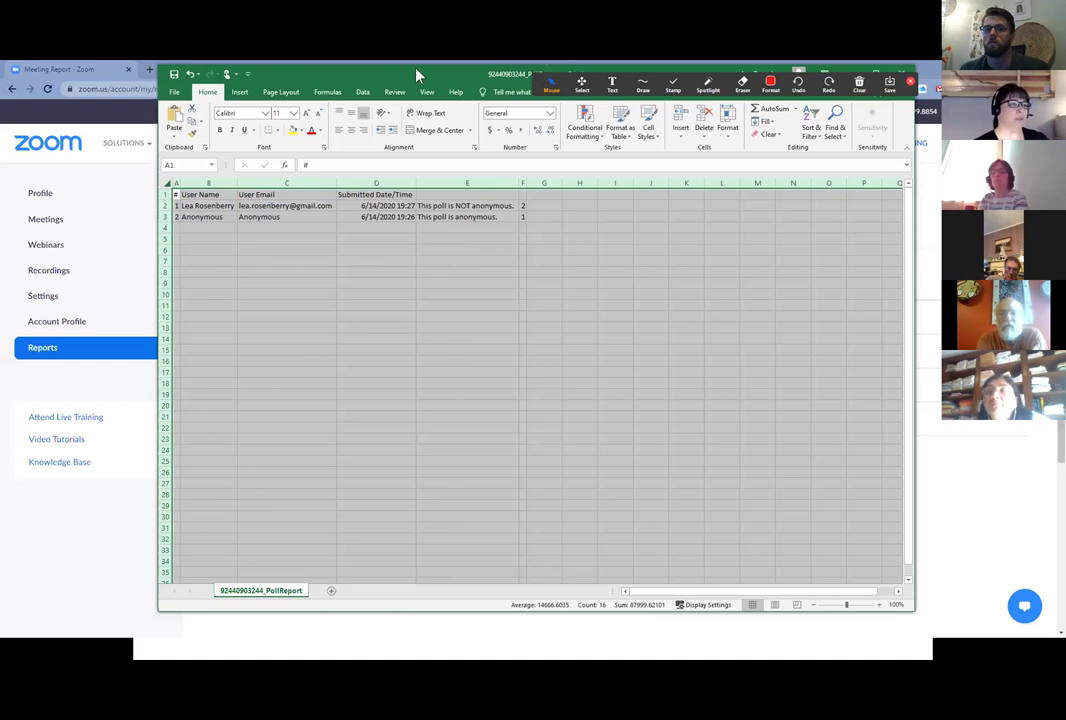
# Close the poll report workbook without saving its changes.
pyautogui.moveTo(418, 77); pyautogui.dragTo(421, 109)
pyautogui.click(904, 105)
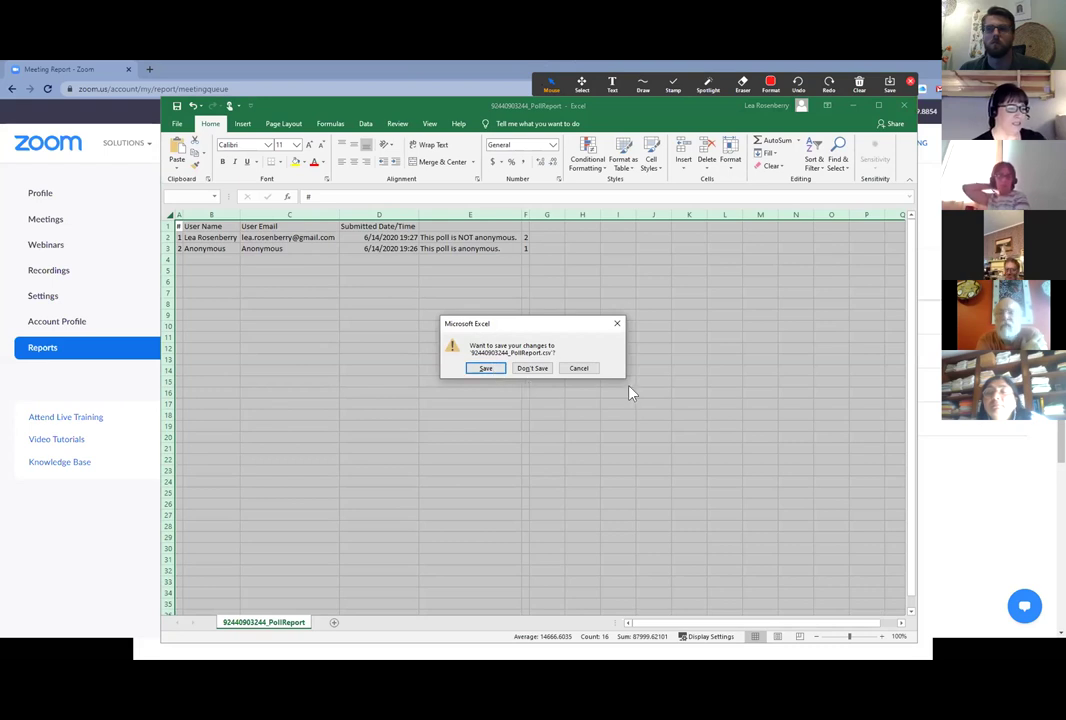
pyautogui.click(534, 369)
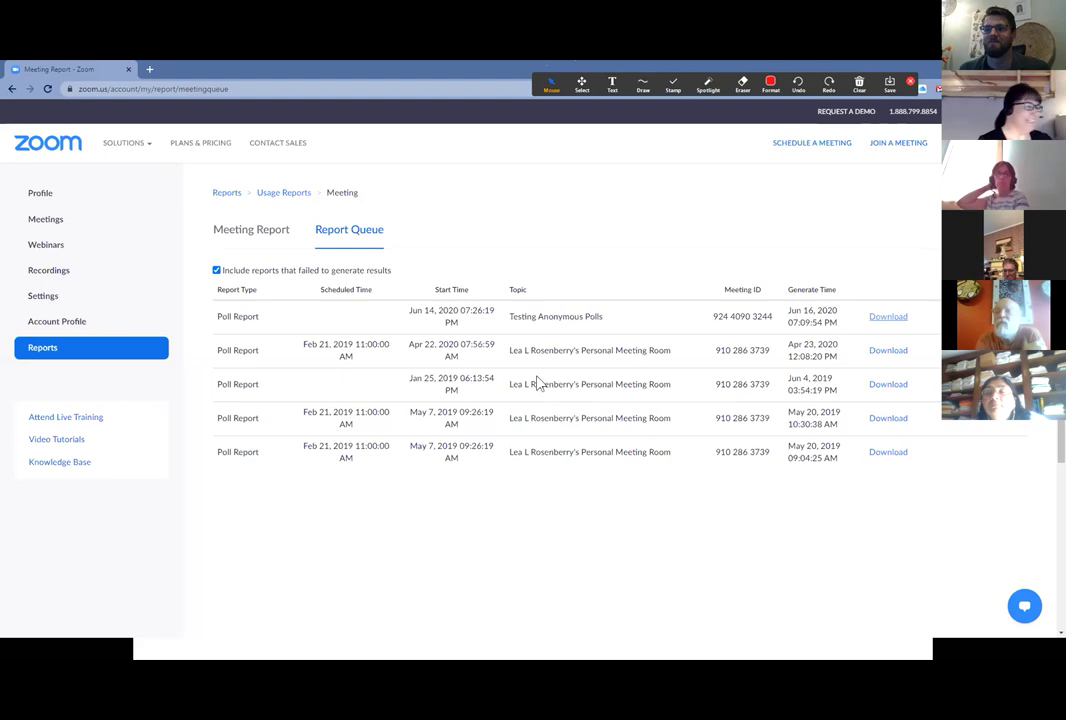
# Open the cloud recording "My Meeting" from Apr 13, 2020 10:41 AM and copy its shareable link.
pyautogui.click(50, 271)
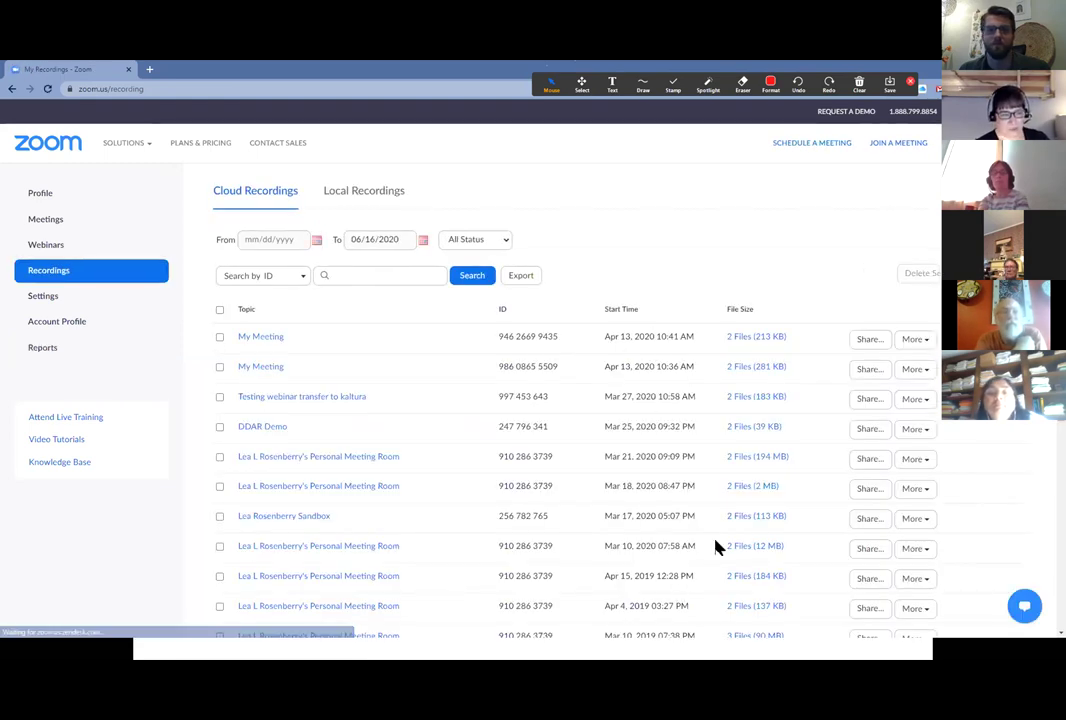
pyautogui.click(762, 340)
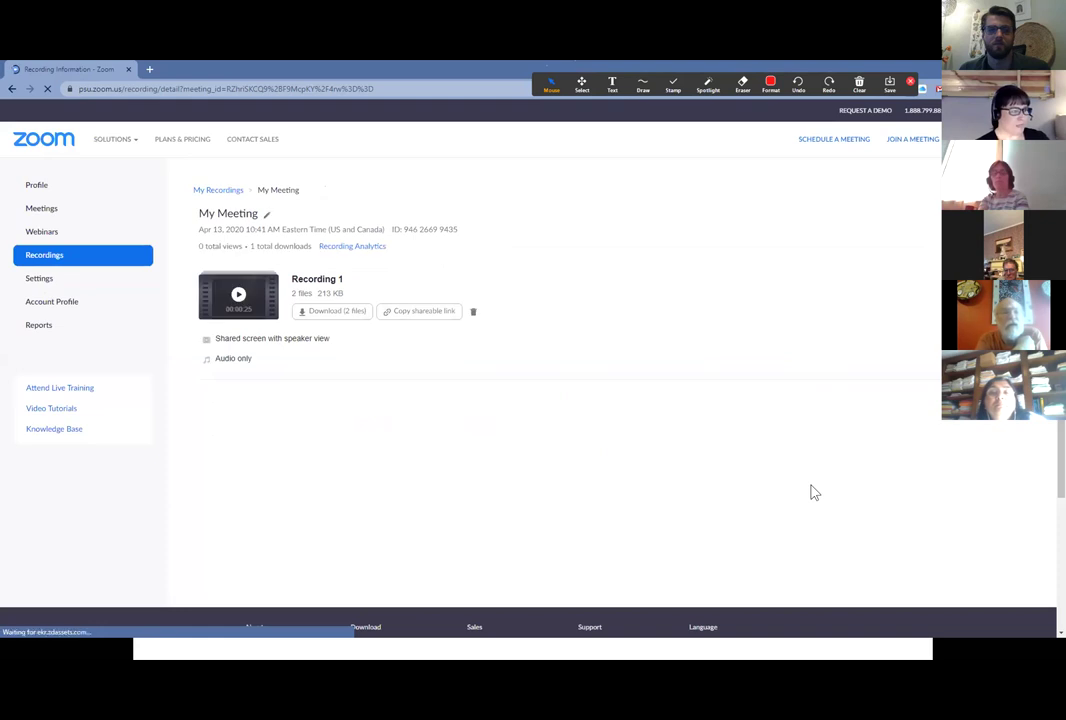
pyautogui.scroll(-1, 374, 294)
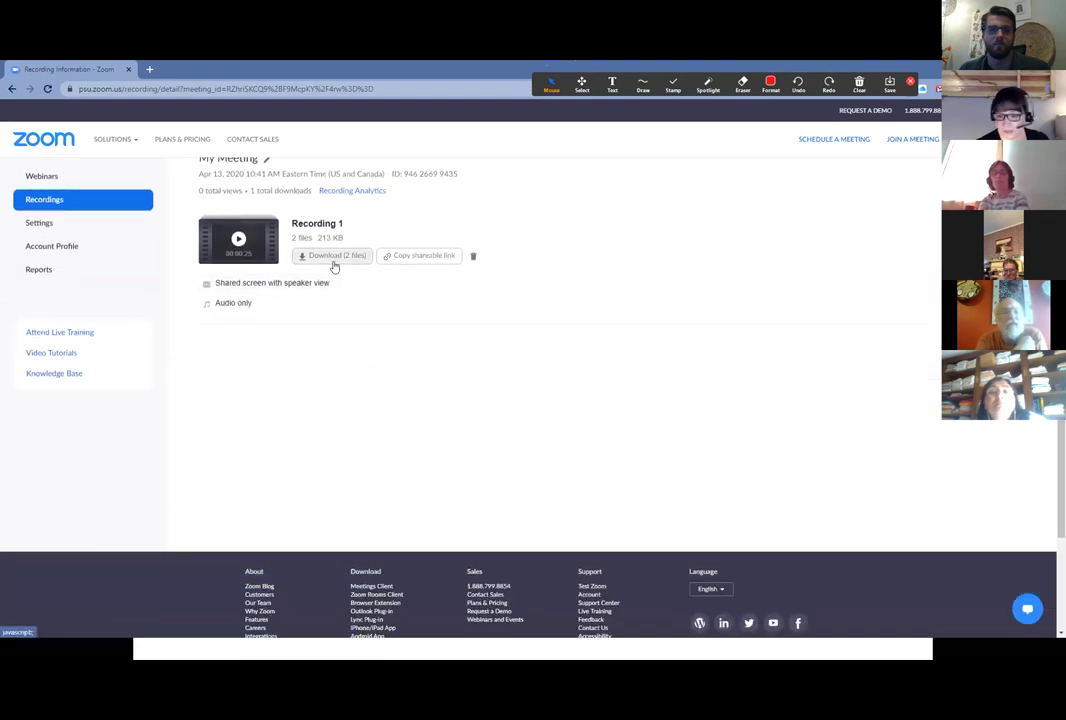
pyautogui.click(420, 258)
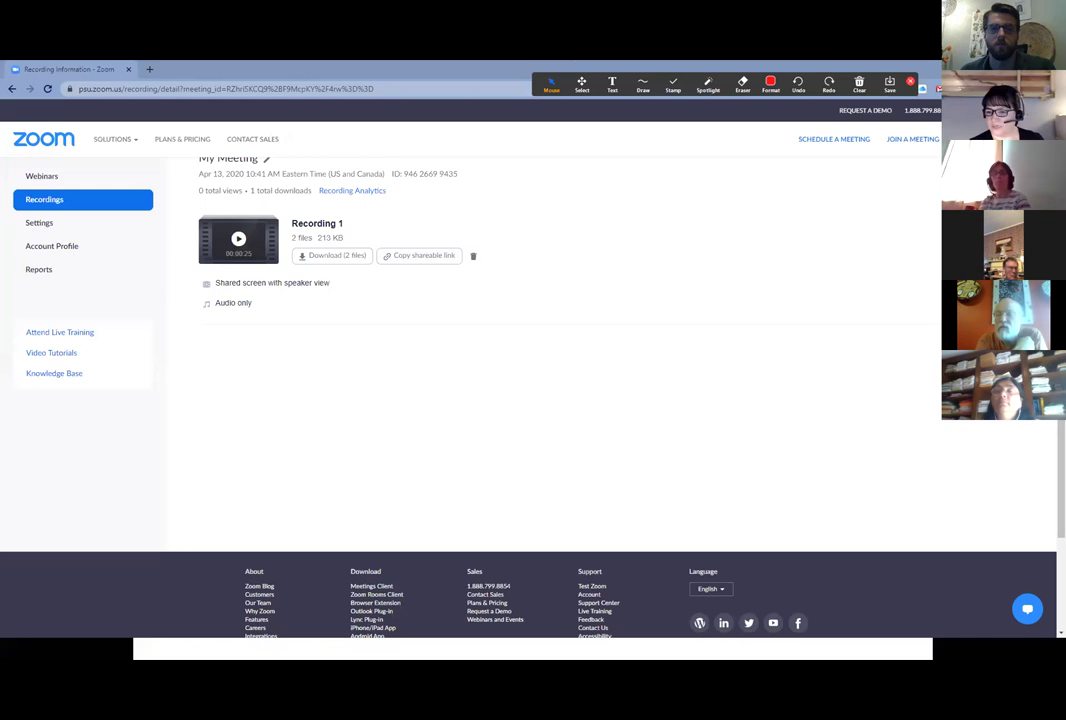
# Switch to the Zoom Meeting window, move it clear of the recording details, and turn the camera video off and on again.
pyautogui.hotkey('alt', 'Tab')
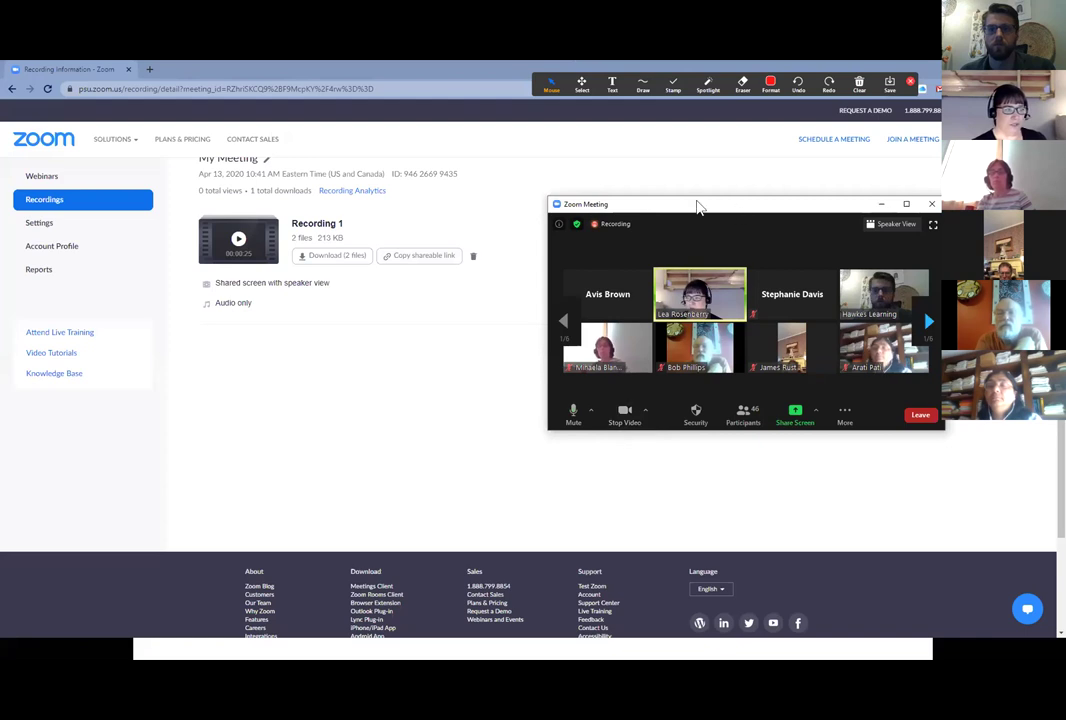
pyautogui.moveTo(699, 207); pyautogui.dragTo(671, 147)
pyautogui.click(600, 356)
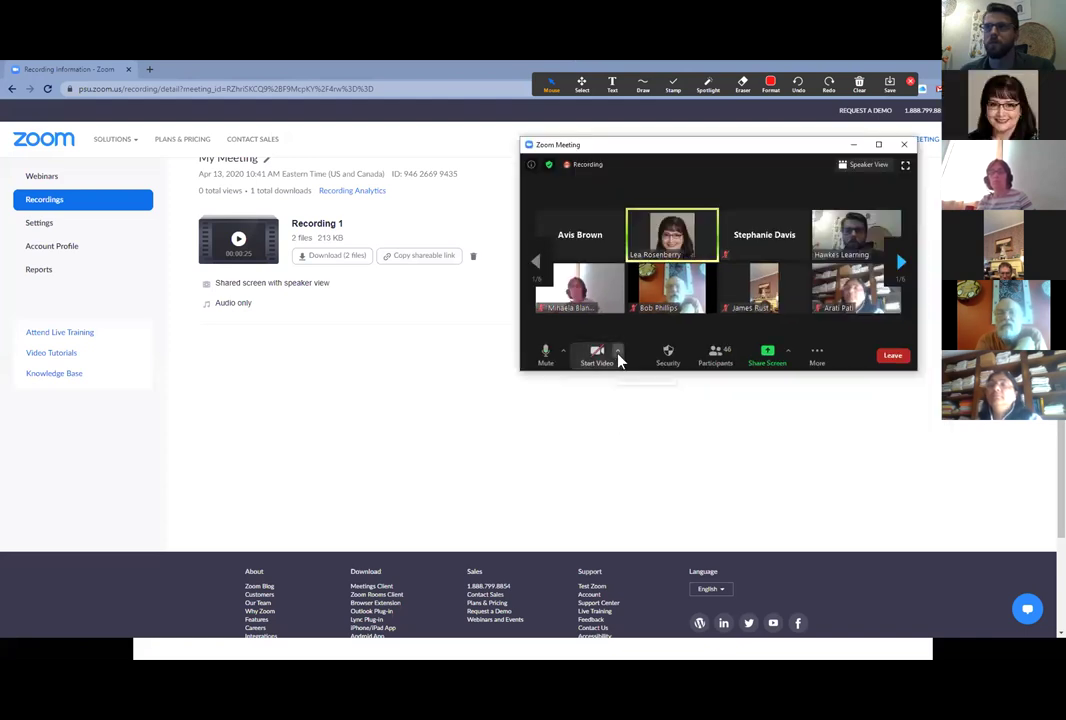
pyautogui.click(618, 353)
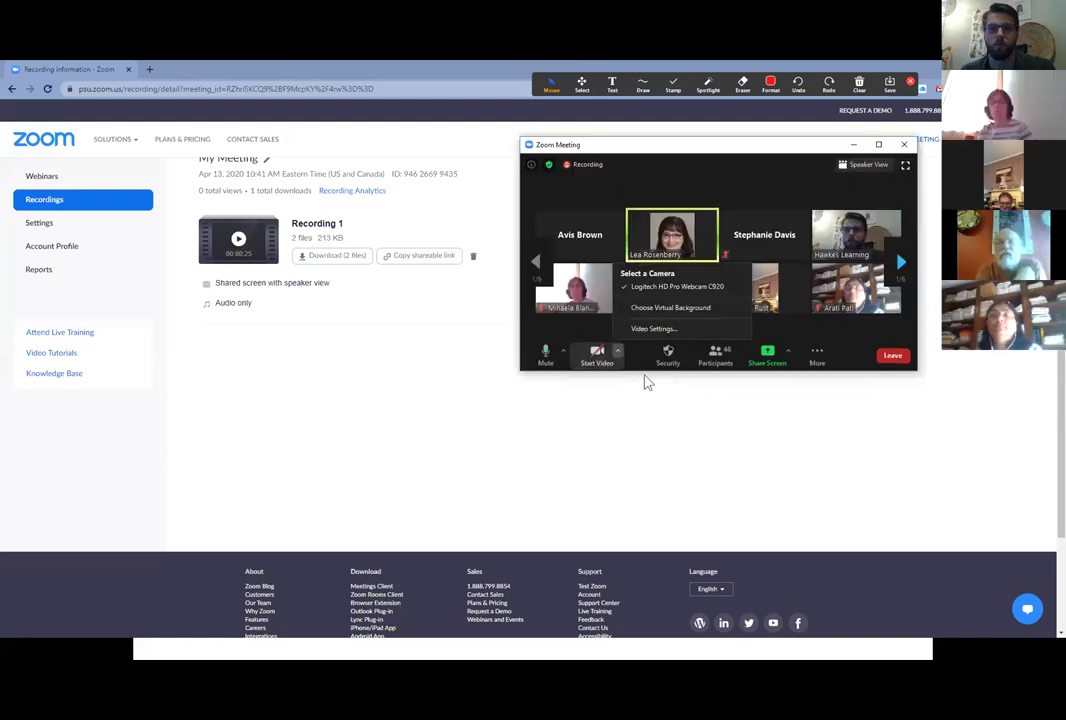
pyautogui.click(617, 357)
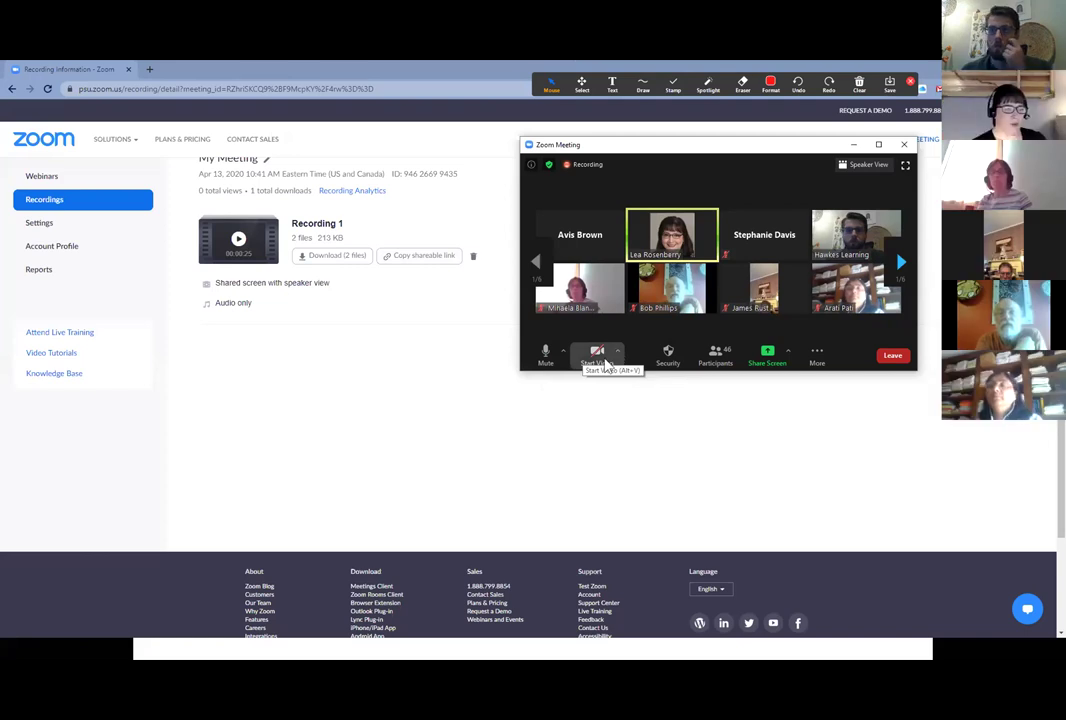
pyautogui.click(600, 355)
# Open the virtual background settings for the meeting video.
pyautogui.click(618, 353)
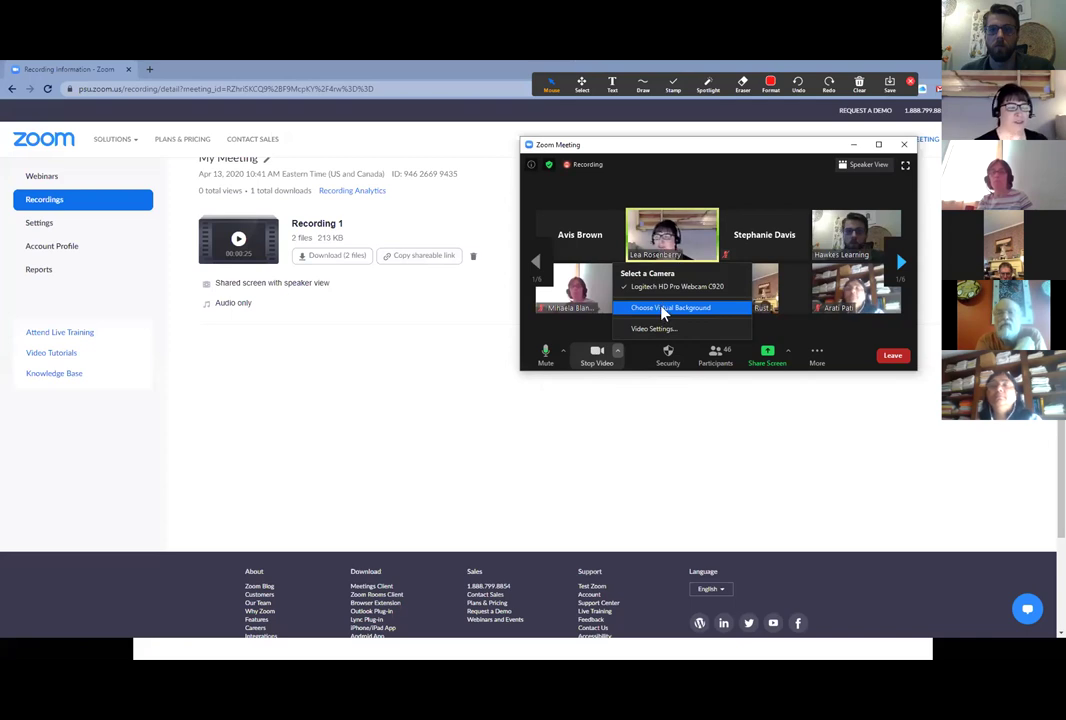
pyautogui.press('Return')
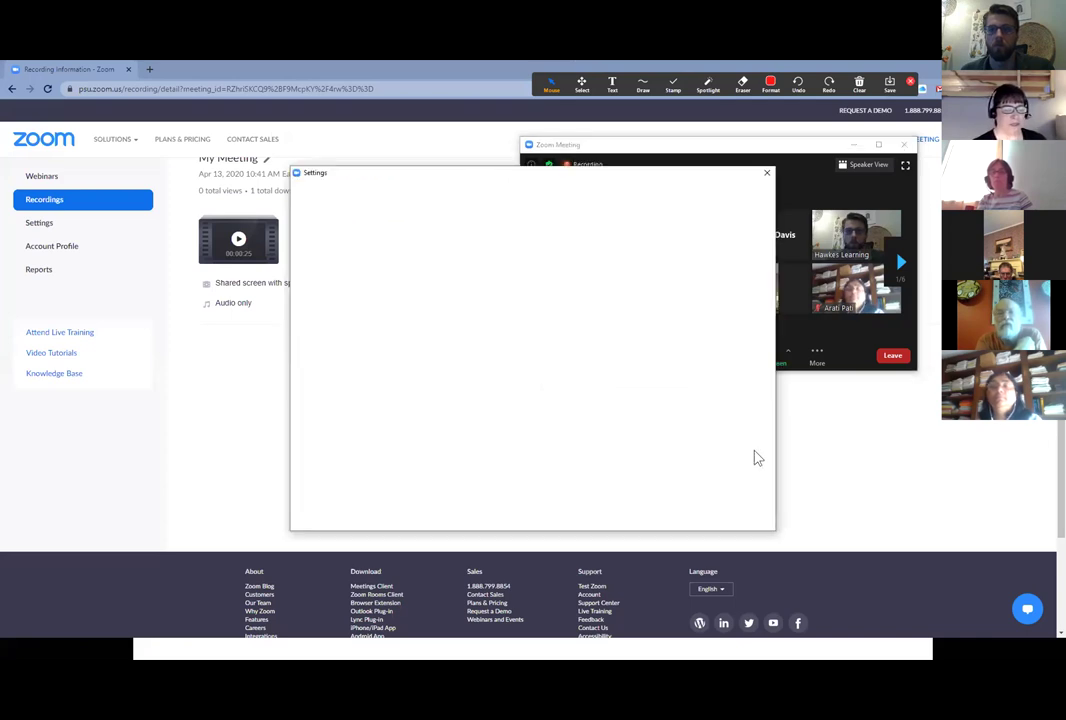